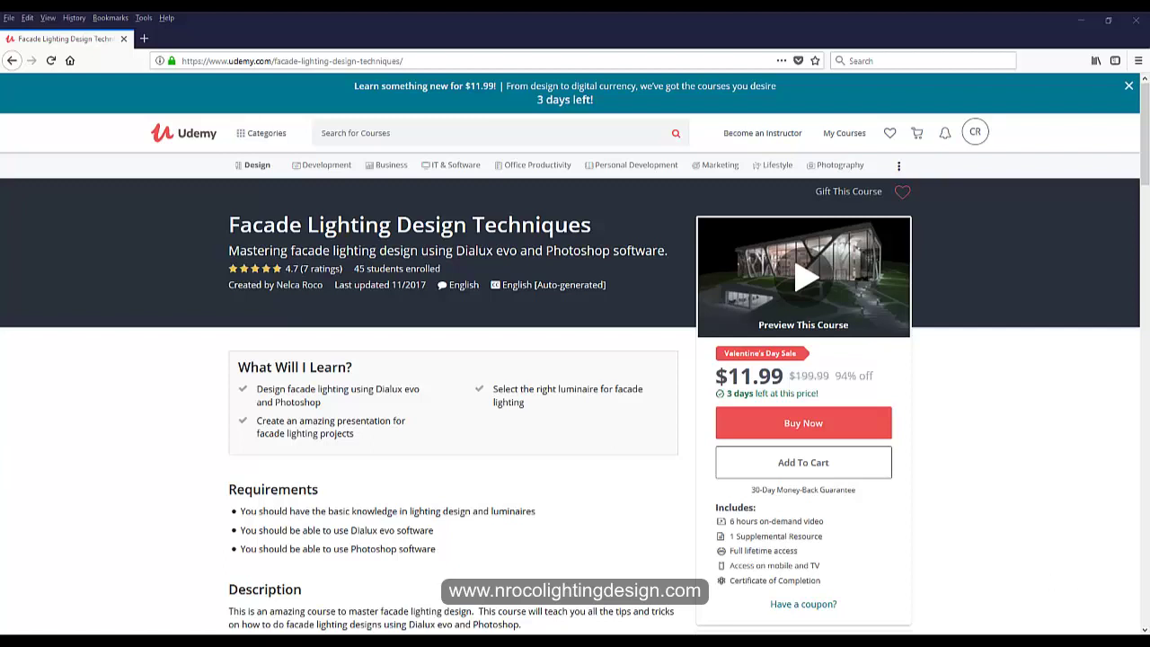
Switch from the Udemy course page to Picture Manager's white versus coloured linear-light facade renders
{"action": "left_click", "coordinate": [309, 642]}
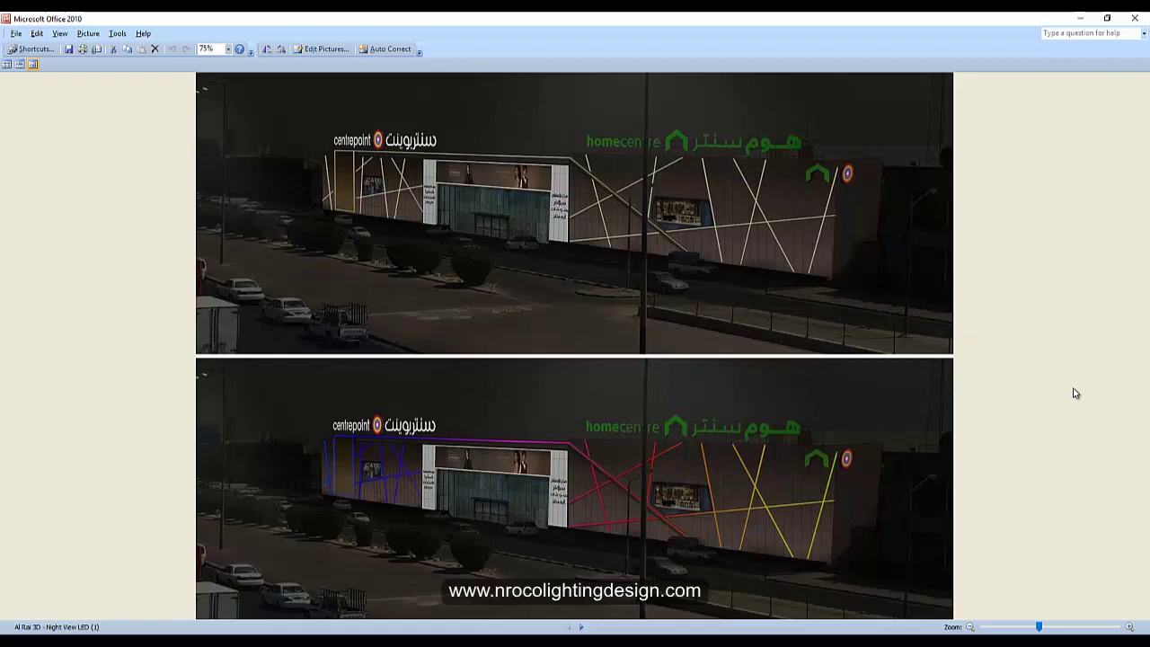
{"action": "key", "text": "Right"}
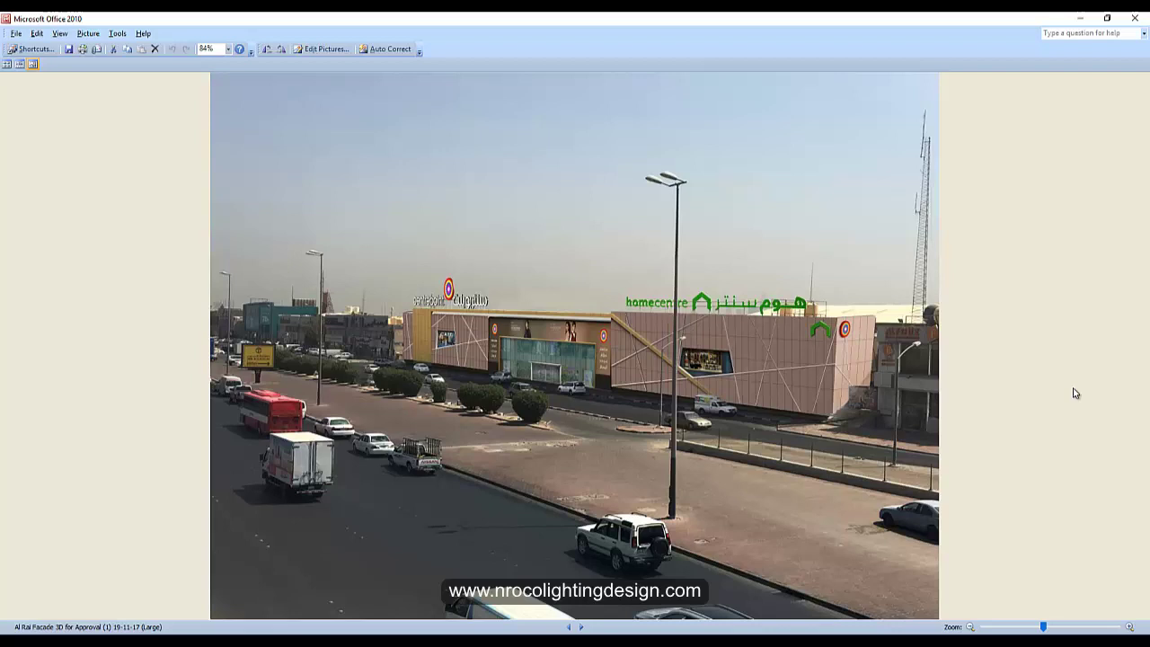
{"action": "key", "text": "Right"}
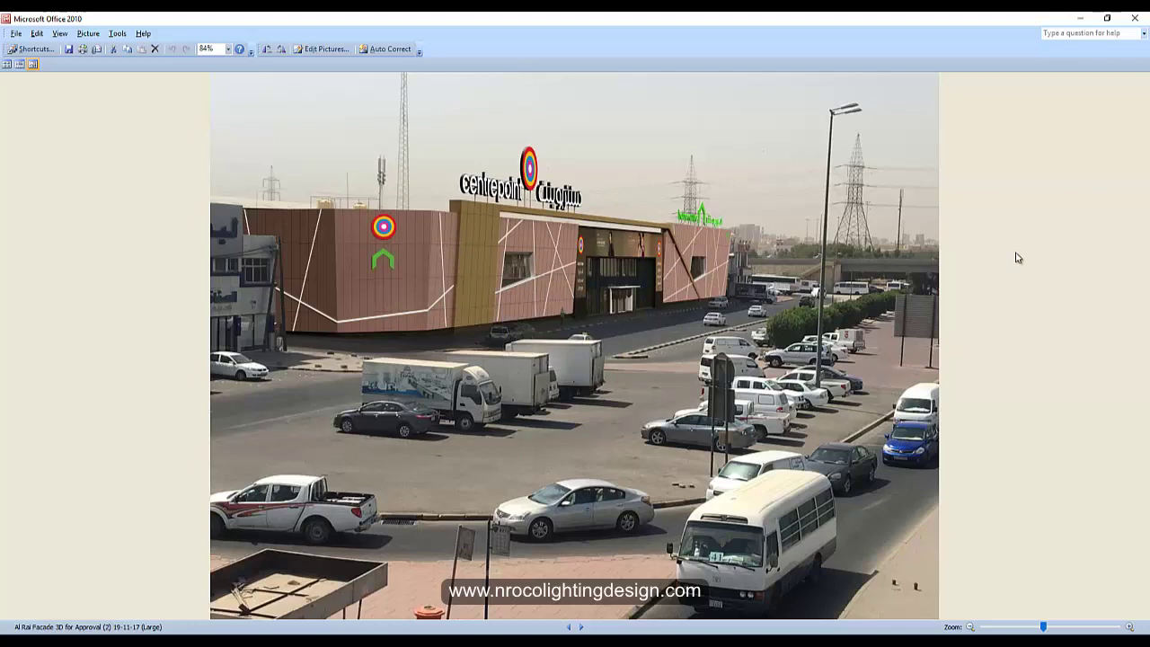
{"action": "key", "text": "Left"}
{"action": "key", "text": "Left"}
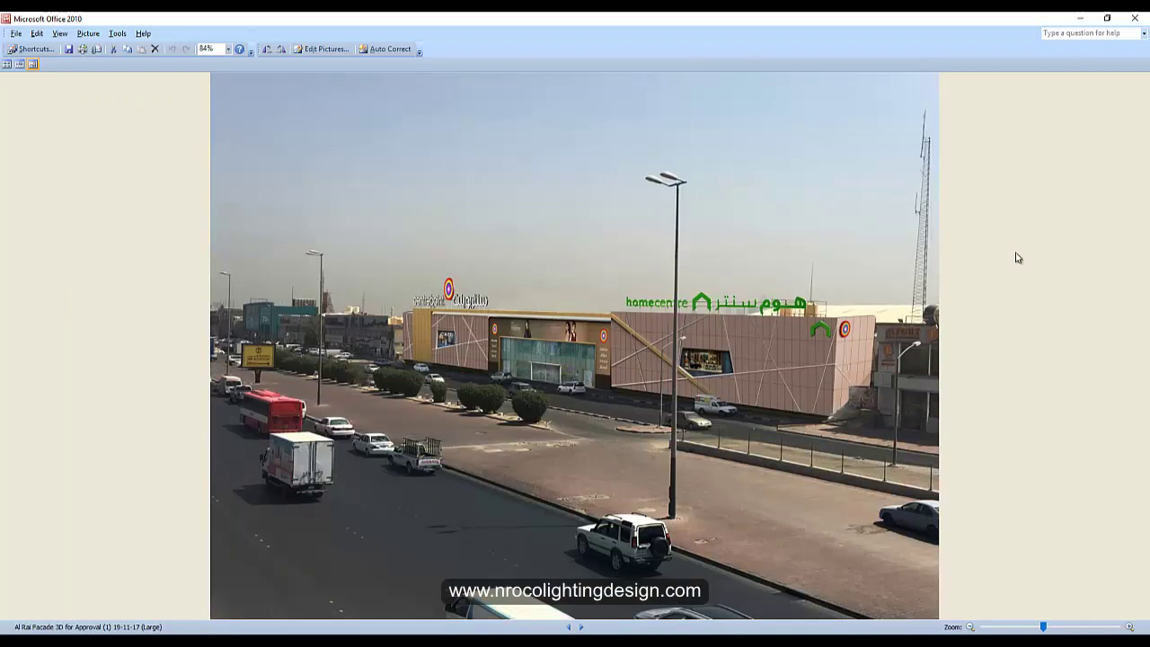
{"action": "key", "text": "Left"}
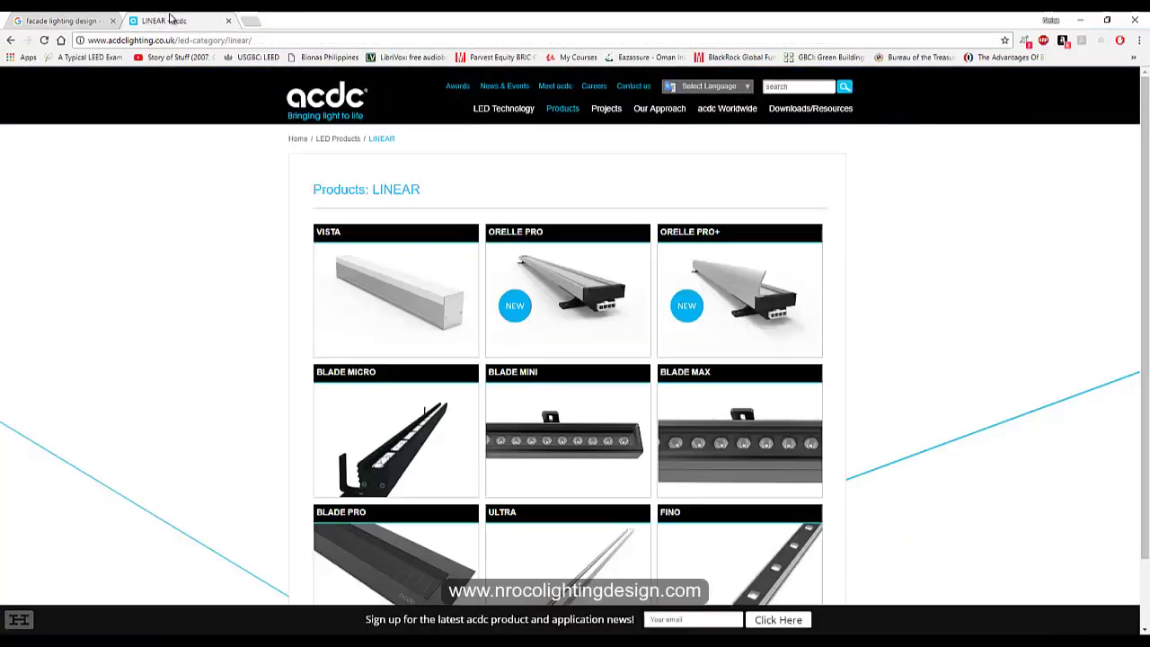
Open the VISTA product page from the acdc LINEAR products listing
{"action": "left_click", "coordinate": [395, 299]}
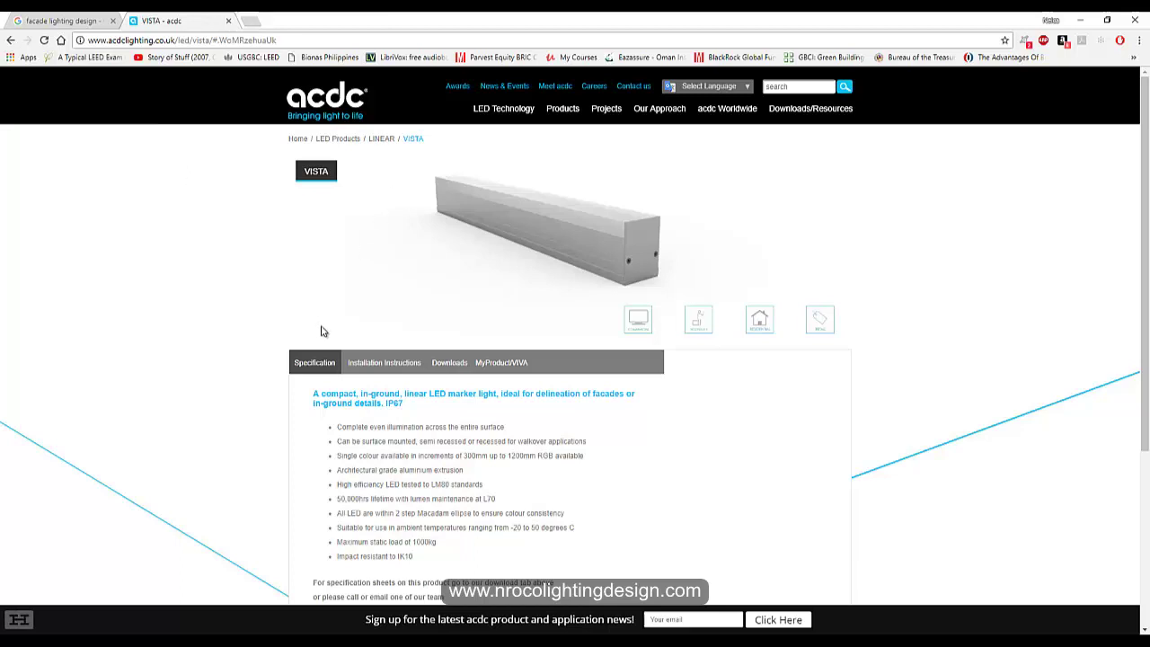
Look through the VISTA download files
{"action": "left_click", "coordinate": [454, 368]}
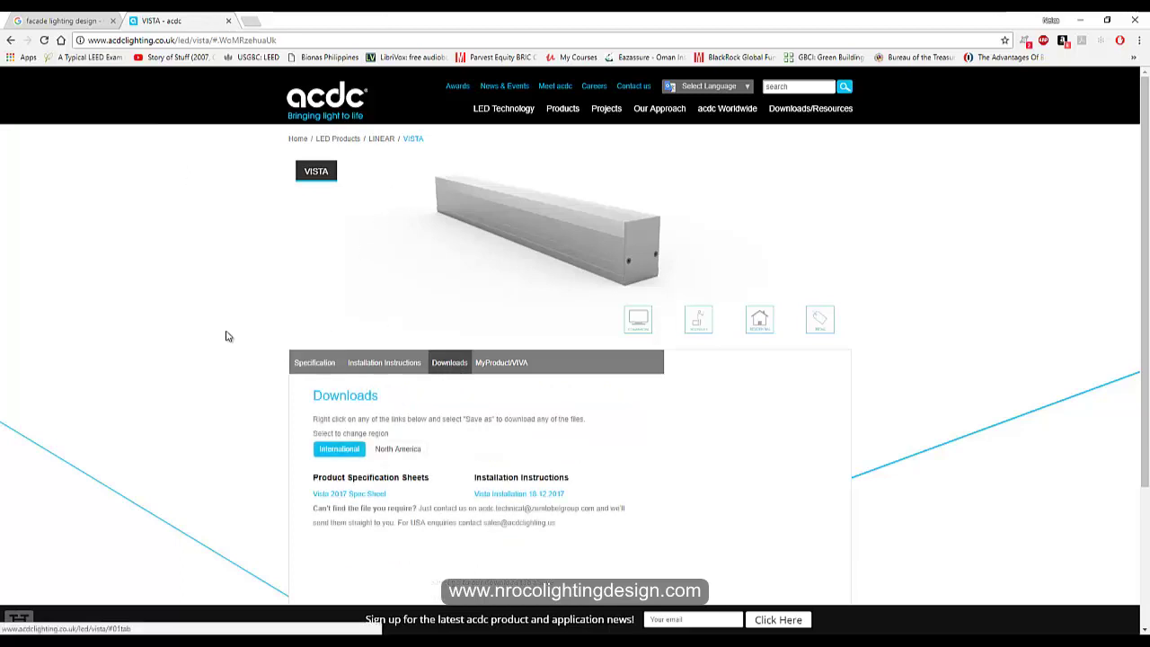
{"action": "scroll", "coordinate": [220, 350], "scroll_direction": "down", "scroll_amount": 2}
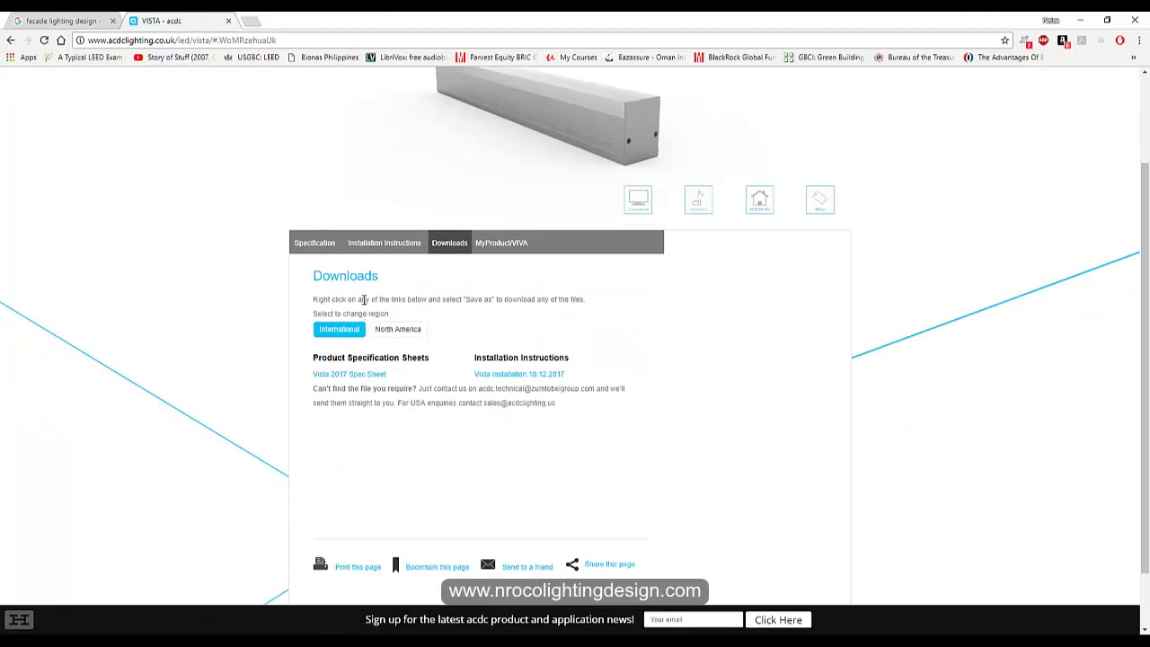
{"action": "scroll", "coordinate": [357, 392], "scroll_direction": "down", "scroll_amount": 1}
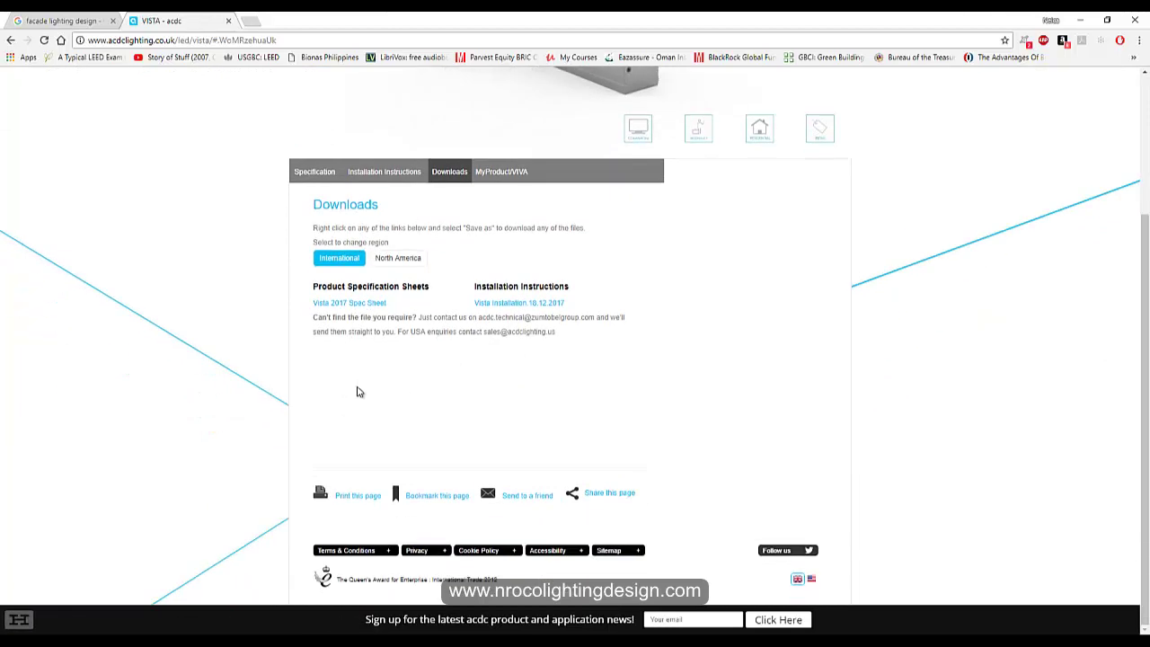
{"action": "scroll", "coordinate": [358, 392], "scroll_direction": "up", "scroll_amount": 2}
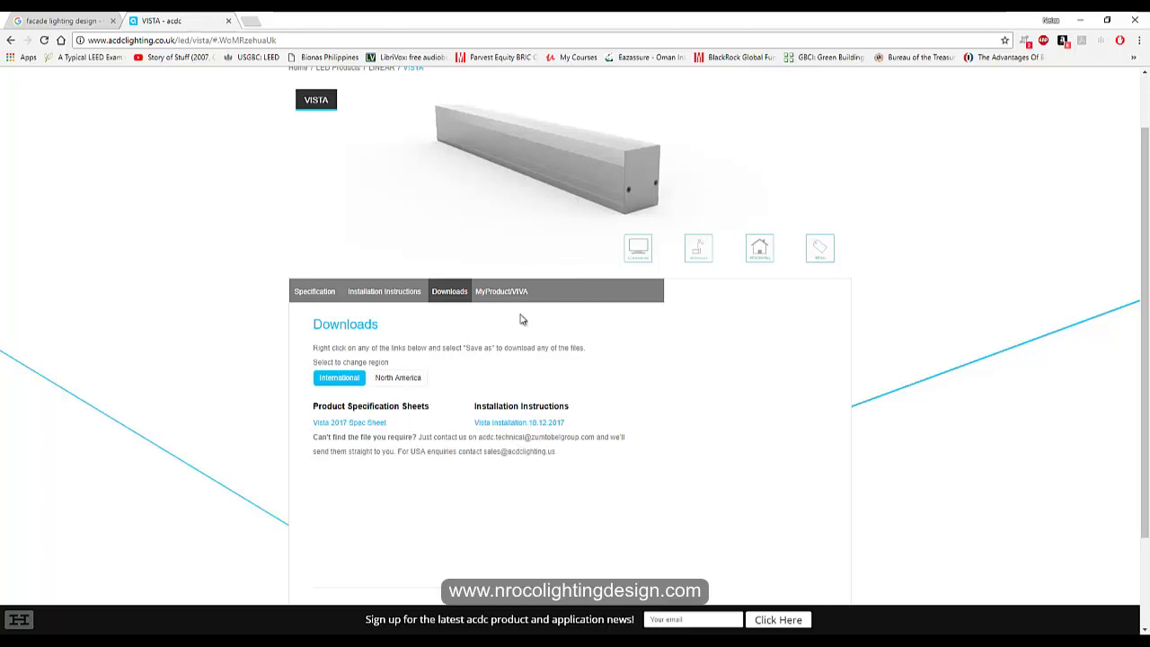
Review the VISTA specification and installation guides, then return to the night-view facade renders
{"action": "left_click", "coordinate": [316, 295]}
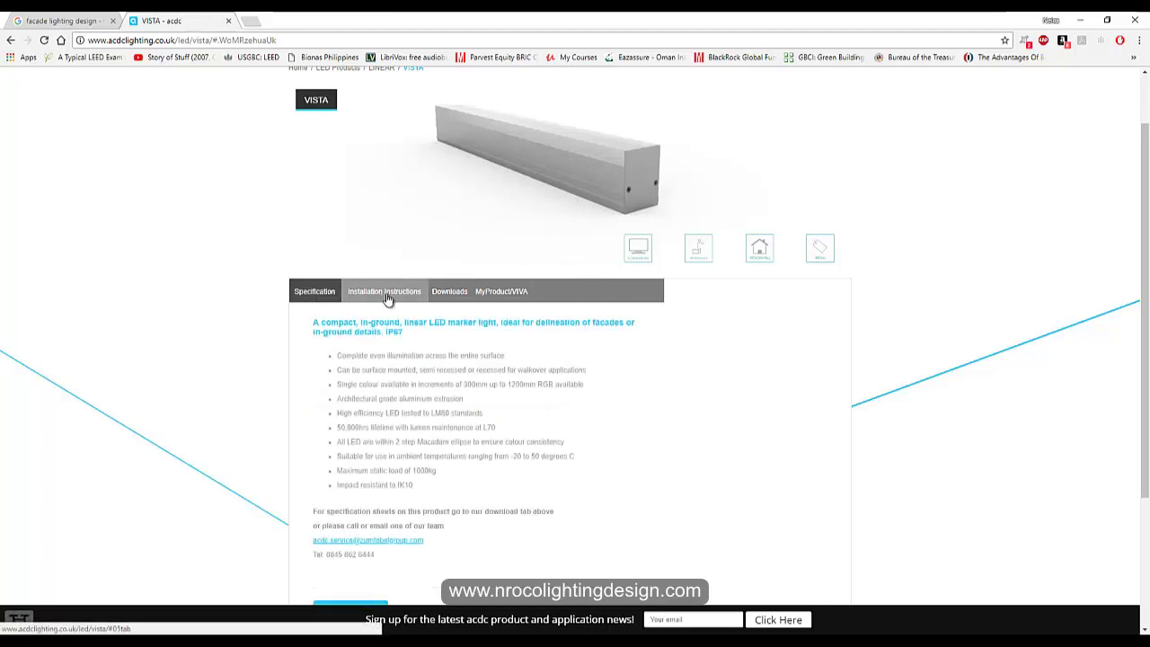
{"action": "left_click", "coordinate": [417, 292]}
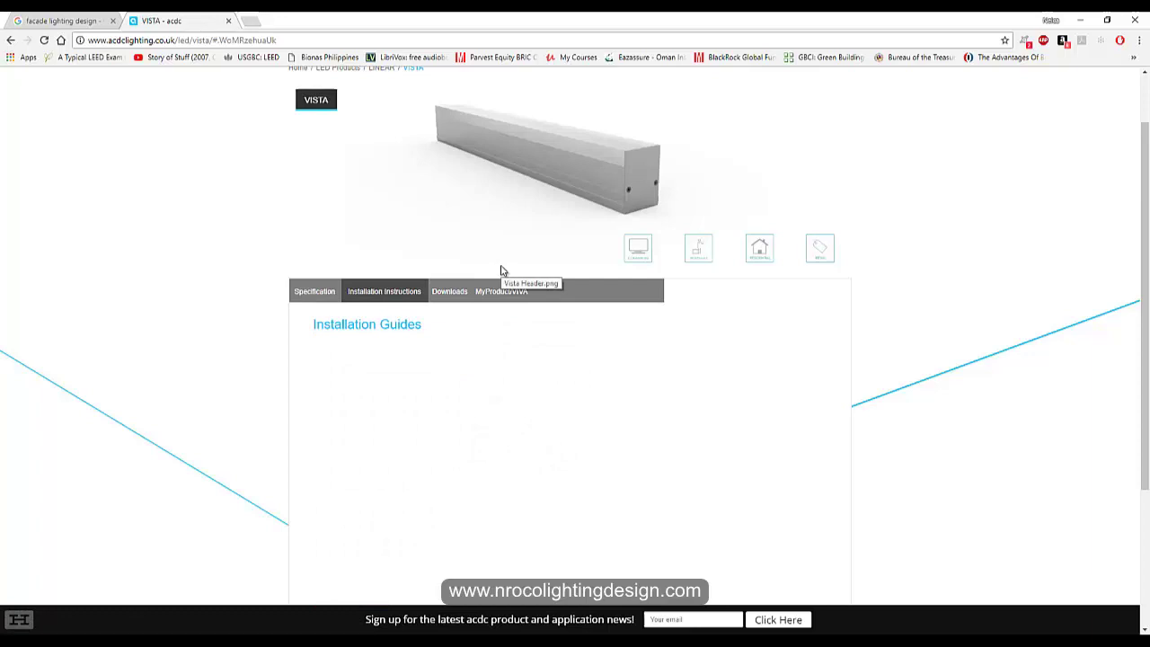
{"action": "scroll", "coordinate": [512, 274], "scroll_direction": "up", "scroll_amount": 3}
{"action": "scroll", "coordinate": [490, 179], "scroll_direction": "down", "scroll_amount": 2}
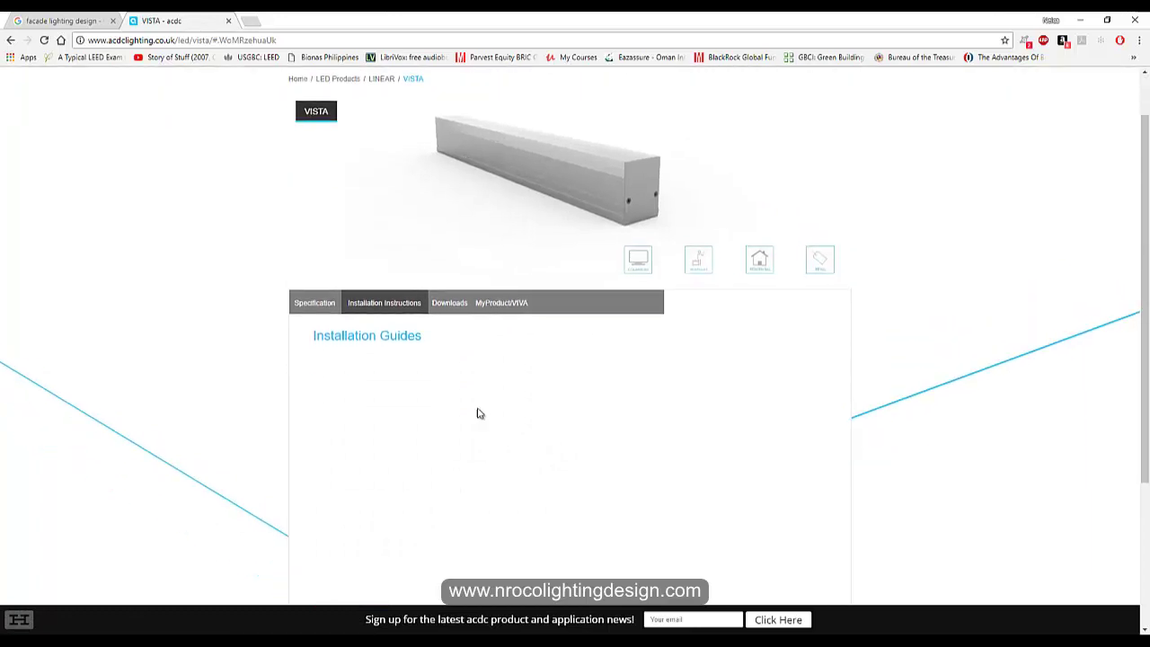
{"action": "scroll", "coordinate": [539, 278], "scroll_direction": "up", "scroll_amount": 1}
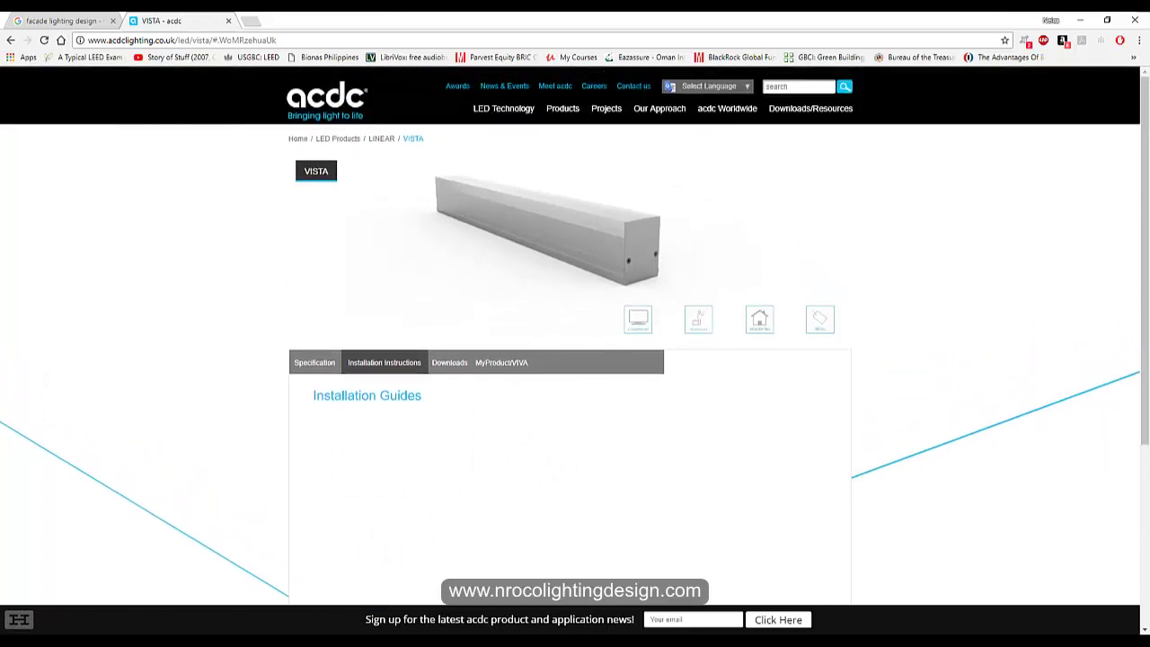
{"action": "left_click", "coordinate": [279, 622]}
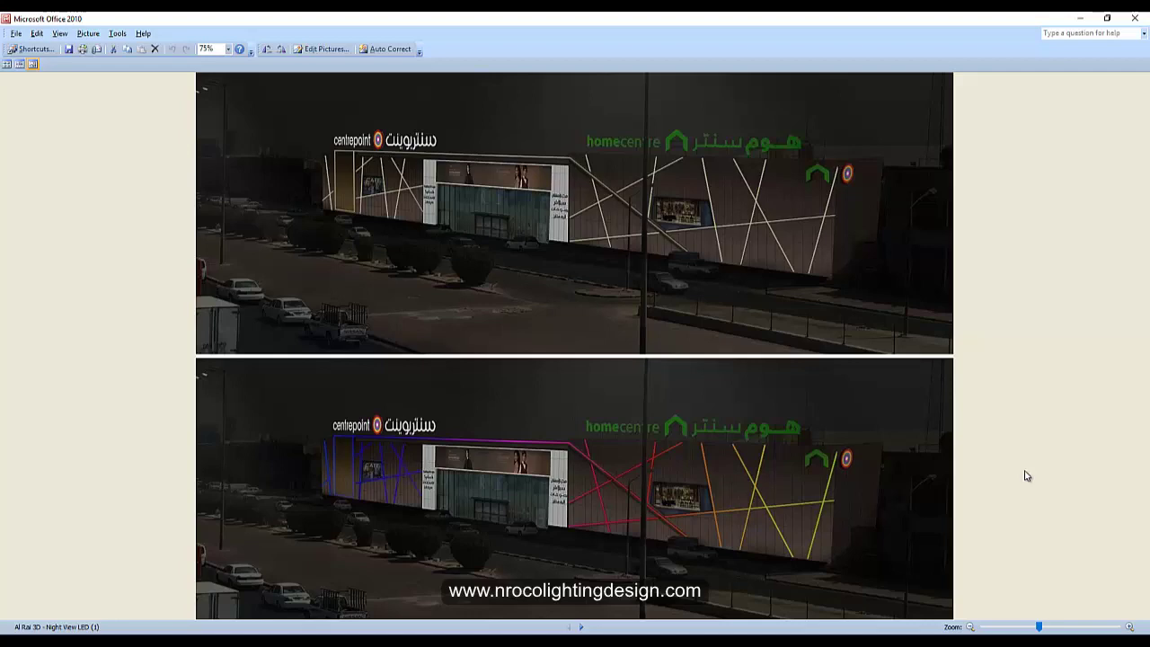
Step forward two pictures to the daytime Al Rai facade approval photo
{"action": "key", "text": "Right"}
{"action": "key", "text": "Right"}
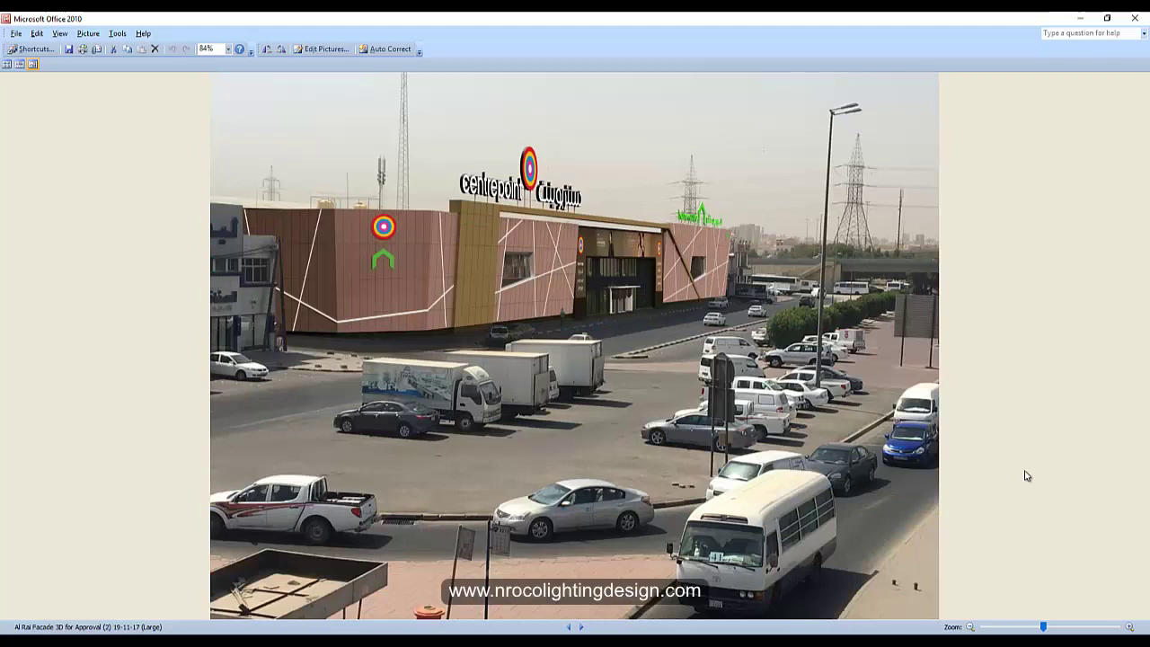
{"action": "key", "text": "Right"}
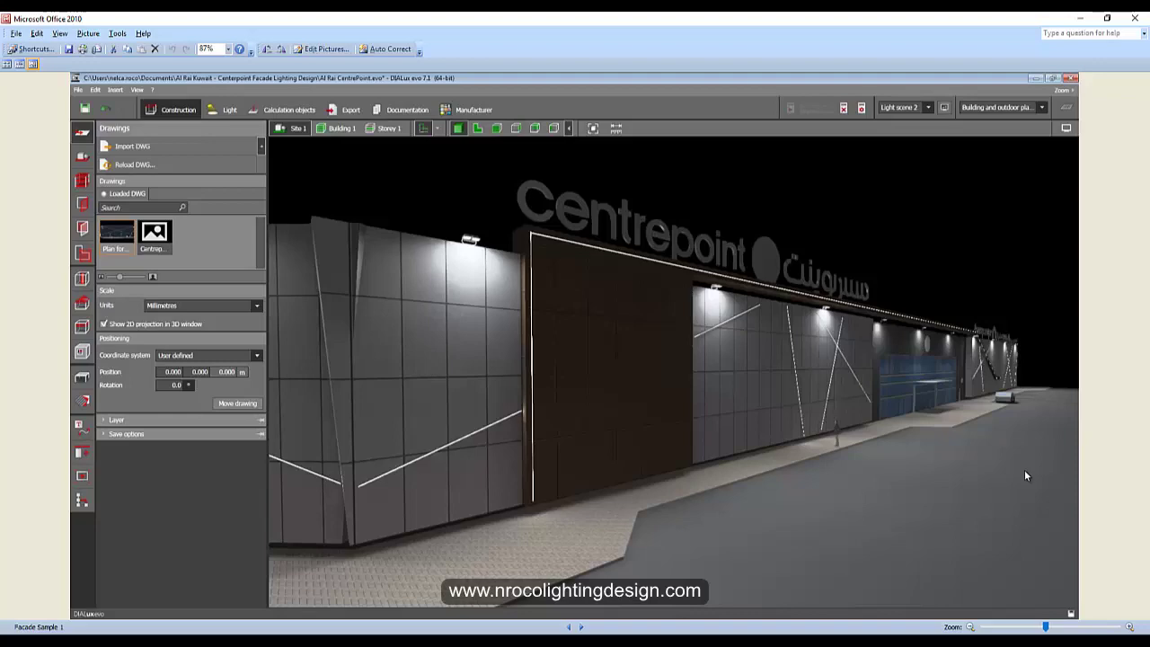
Step forward past the daytime mall photo to the Facade Sample 2 render
{"action": "key", "text": "Right"}
{"action": "key", "text": "Right"}
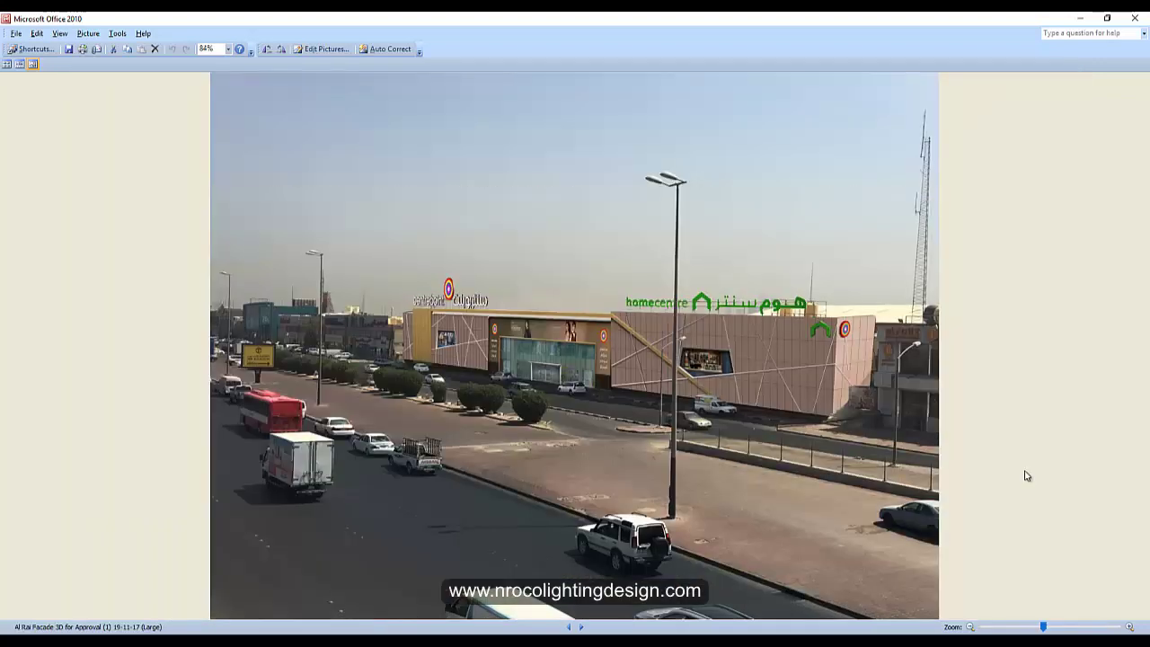
{"action": "key", "text": "Right"}
{"action": "key", "text": "Right"}
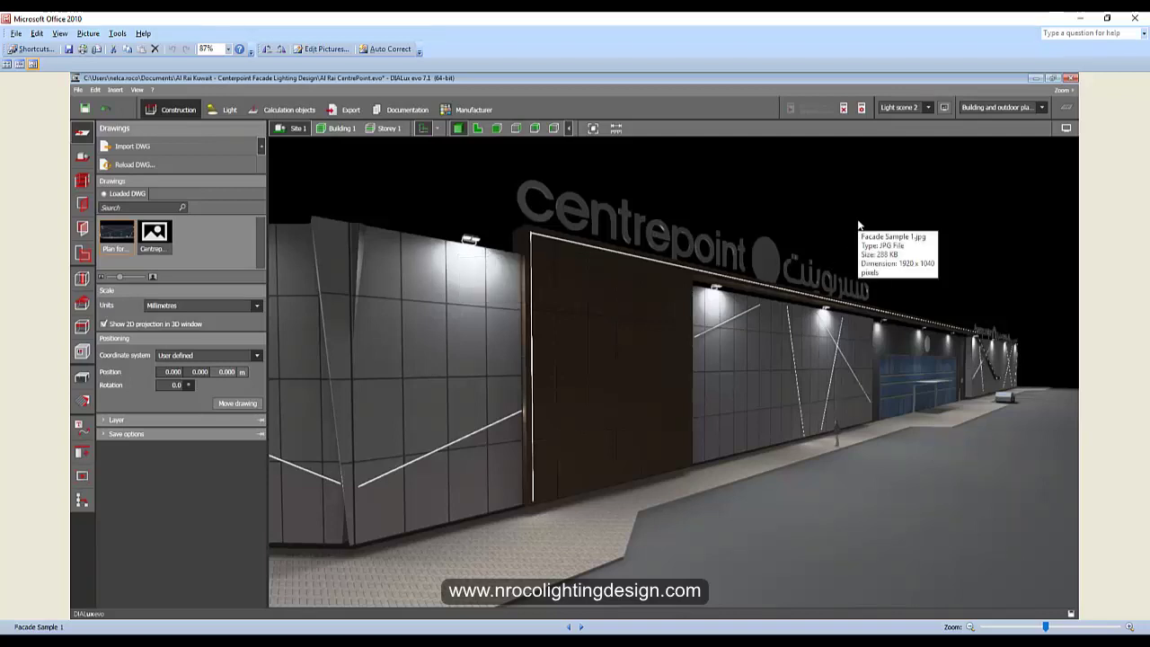
{"action": "key", "text": "Right"}
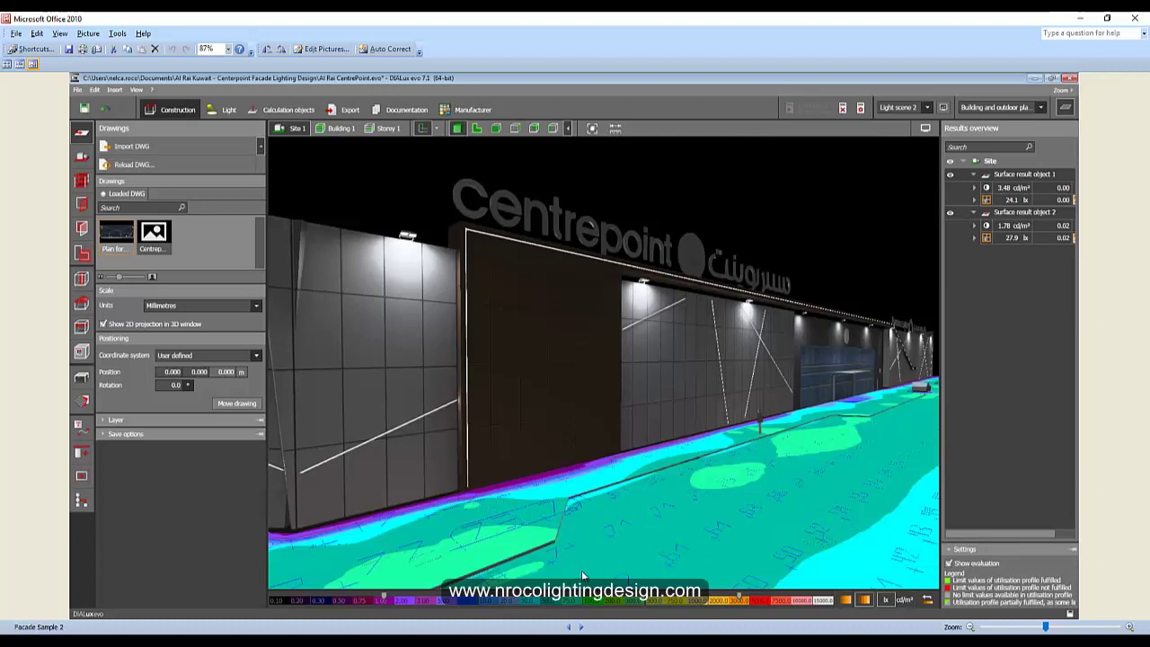
Go back two pictures to a site photo, then advance through Facade Sample 2 to Facade Sample 3
{"action": "mouse_move", "coordinate": [307, 642]}
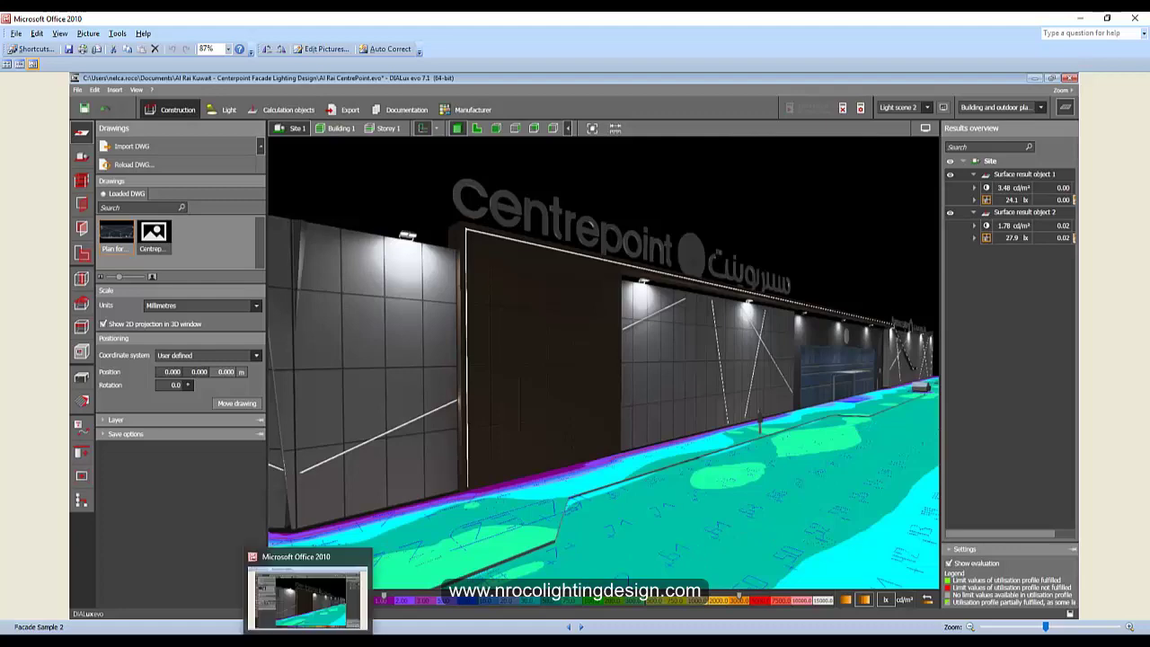
{"action": "left_click", "coordinate": [569, 627]}
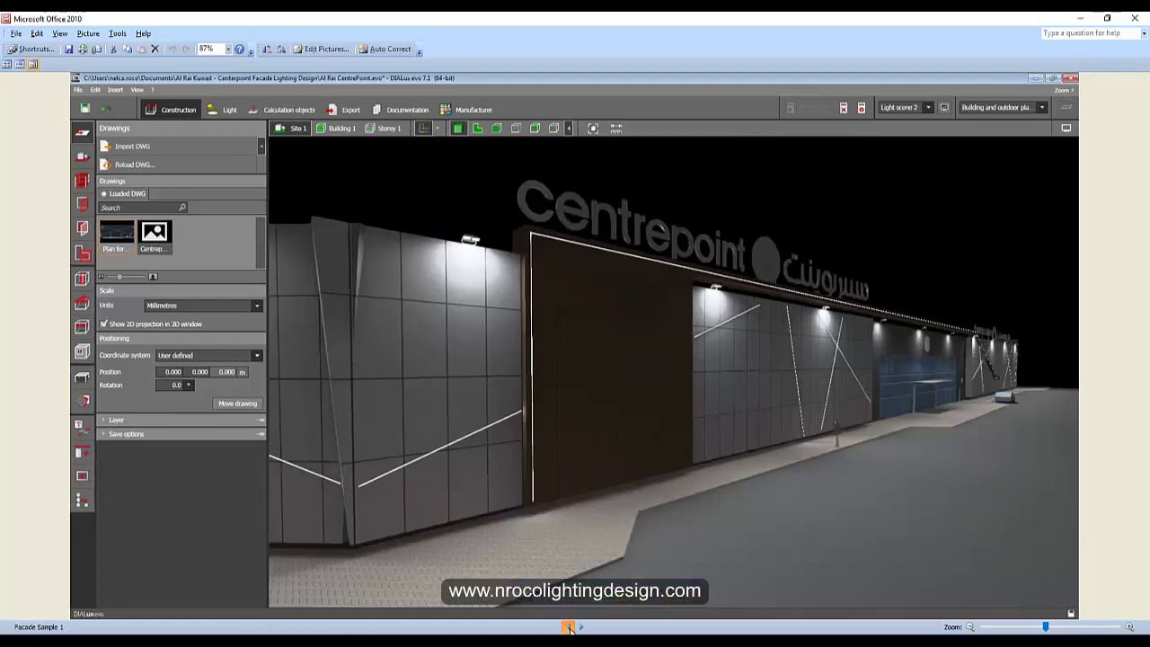
{"action": "left_click", "coordinate": [569, 627]}
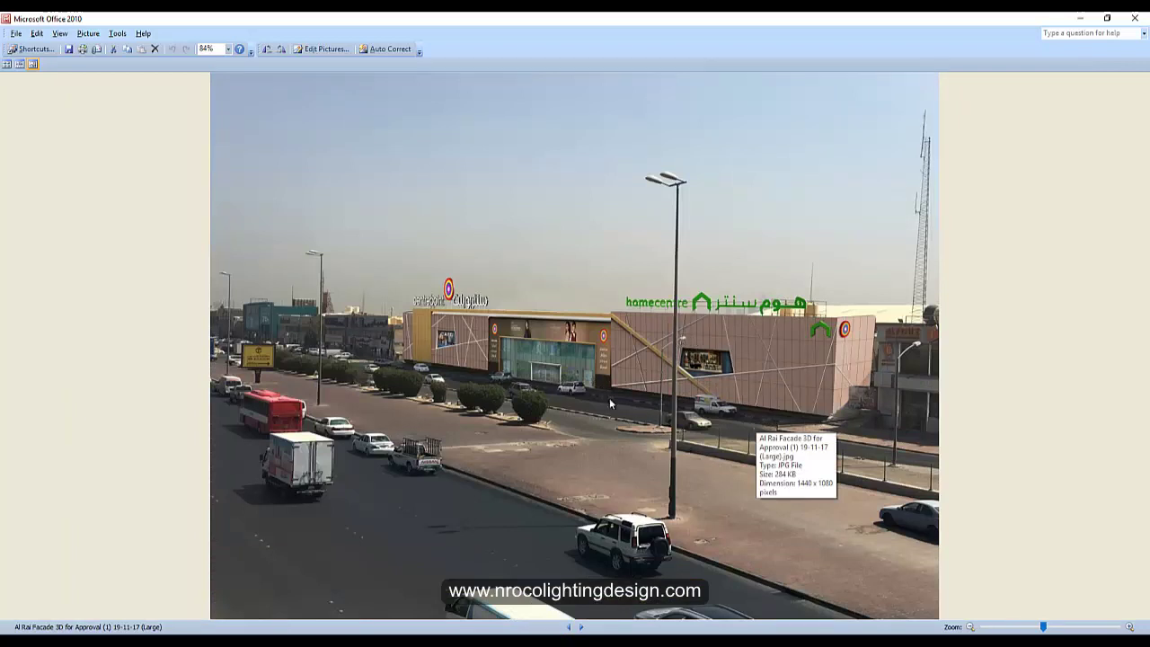
{"action": "left_click", "coordinate": [583, 626]}
{"action": "left_click", "coordinate": [582, 626]}
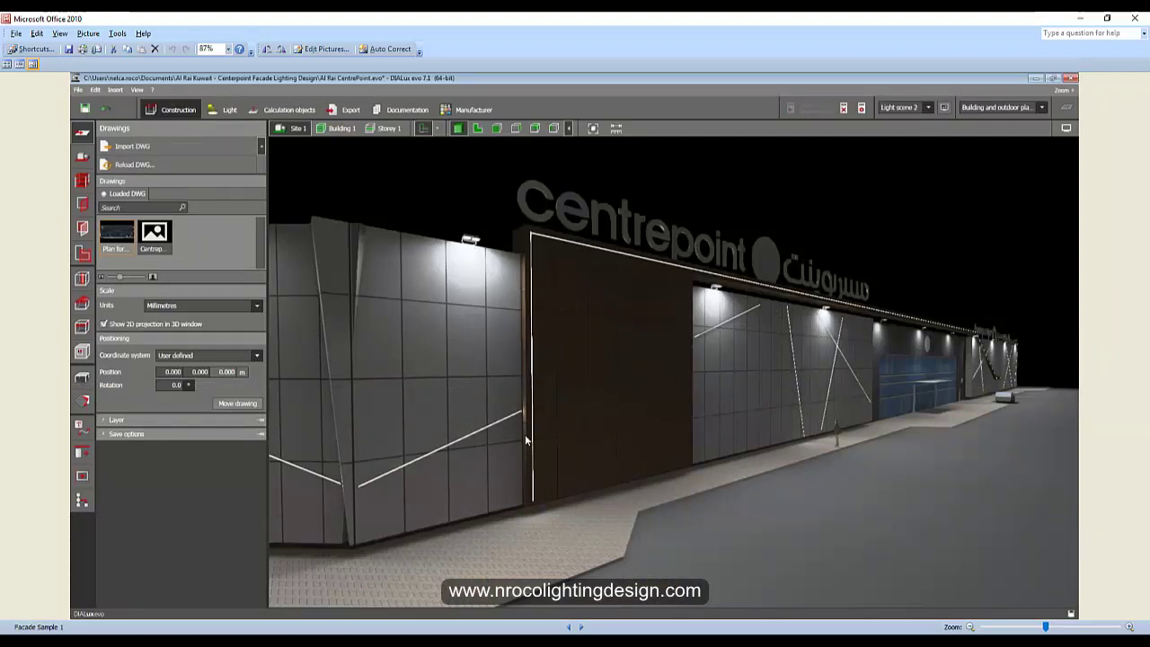
{"action": "left_click", "coordinate": [581, 626]}
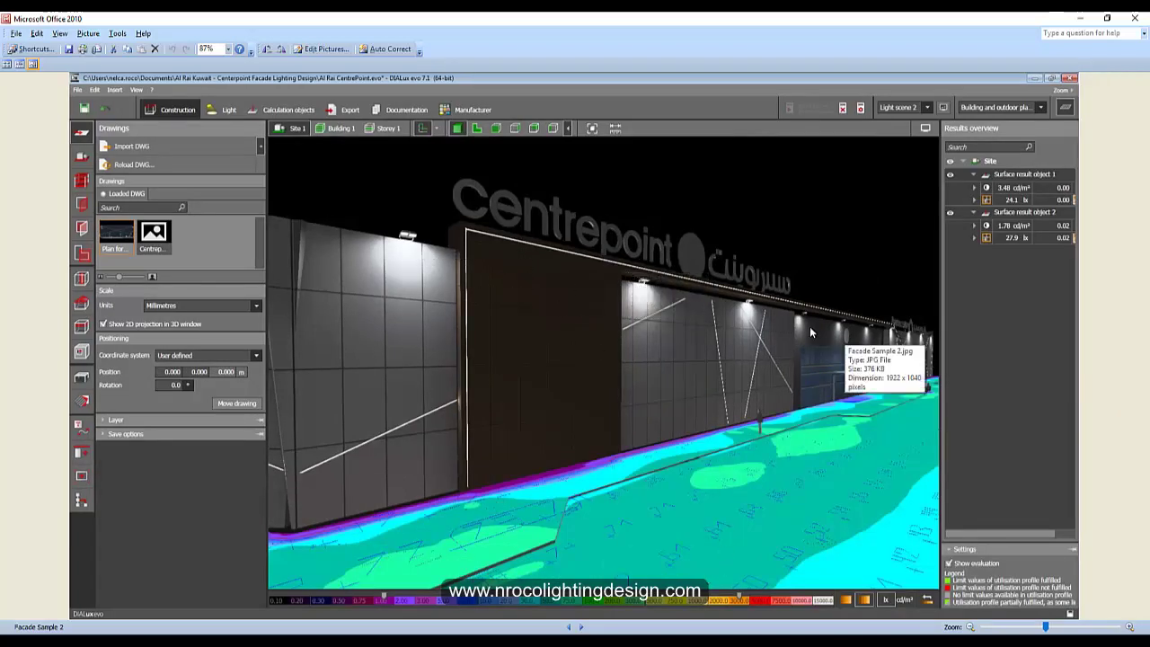
{"action": "left_click", "coordinate": [581, 628]}
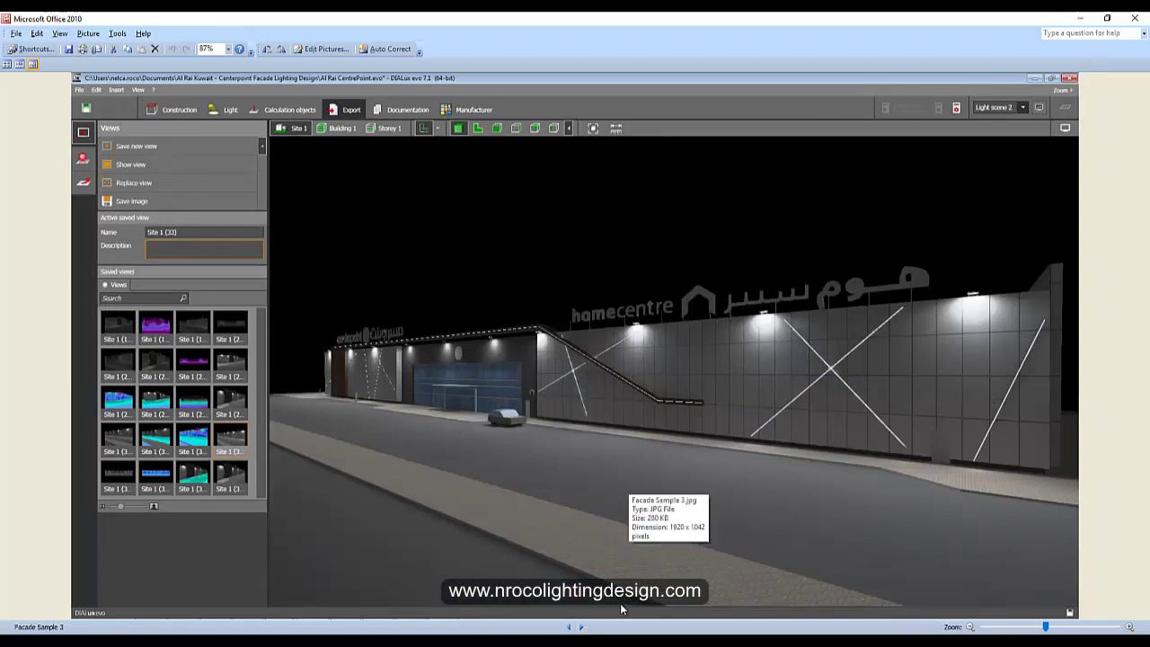
Advance past Facade Sample 4 to the daytime Al Rai facade approval photo
{"action": "left_click", "coordinate": [580, 628]}
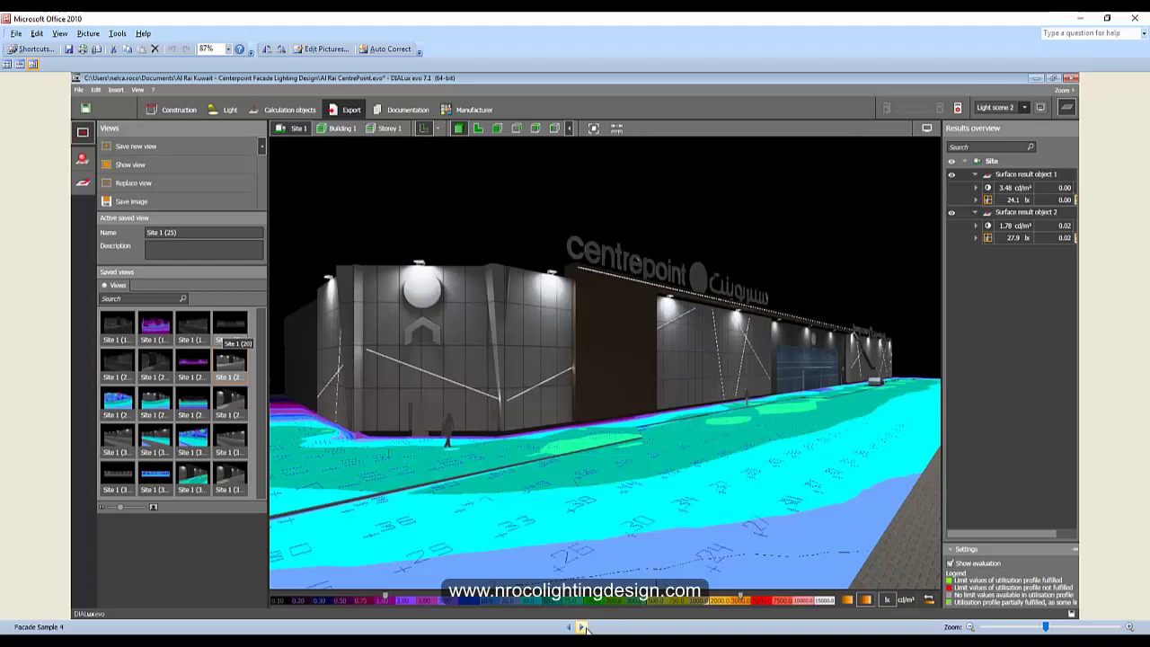
{"action": "left_click", "coordinate": [582, 627]}
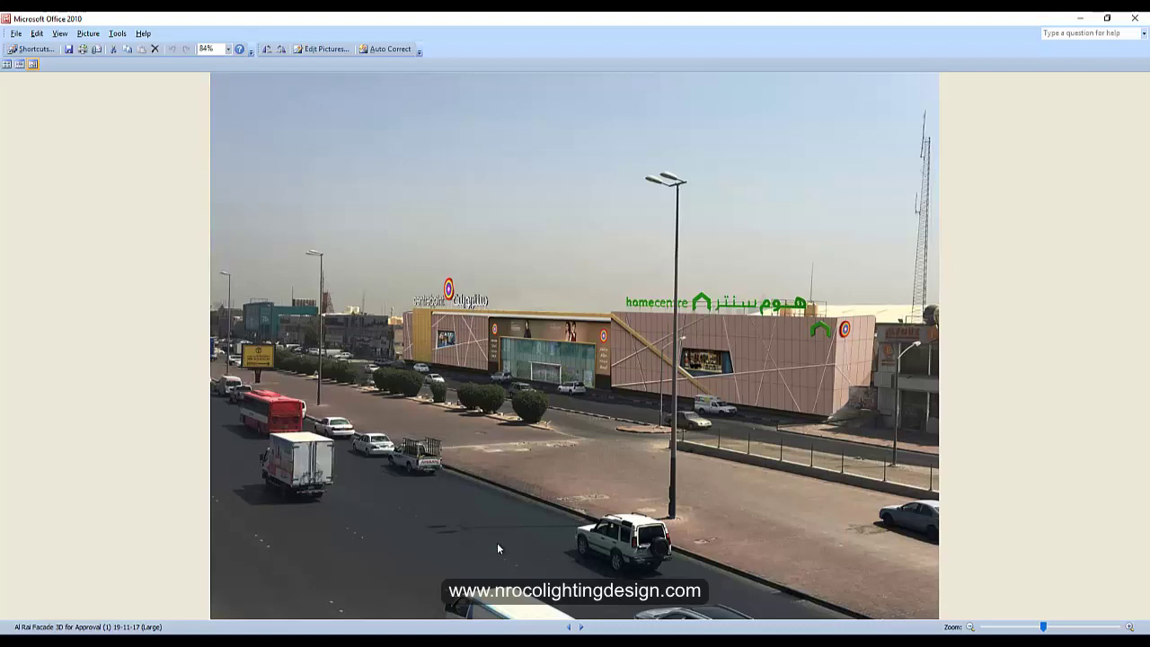
Page through the facade photos, DIALux screenshots, Facade Sample 5 and vista 1 to reach vista 2
{"action": "left_click", "coordinate": [582, 626]}
{"action": "left_click", "coordinate": [581, 627]}
{"action": "left_click", "coordinate": [581, 626]}
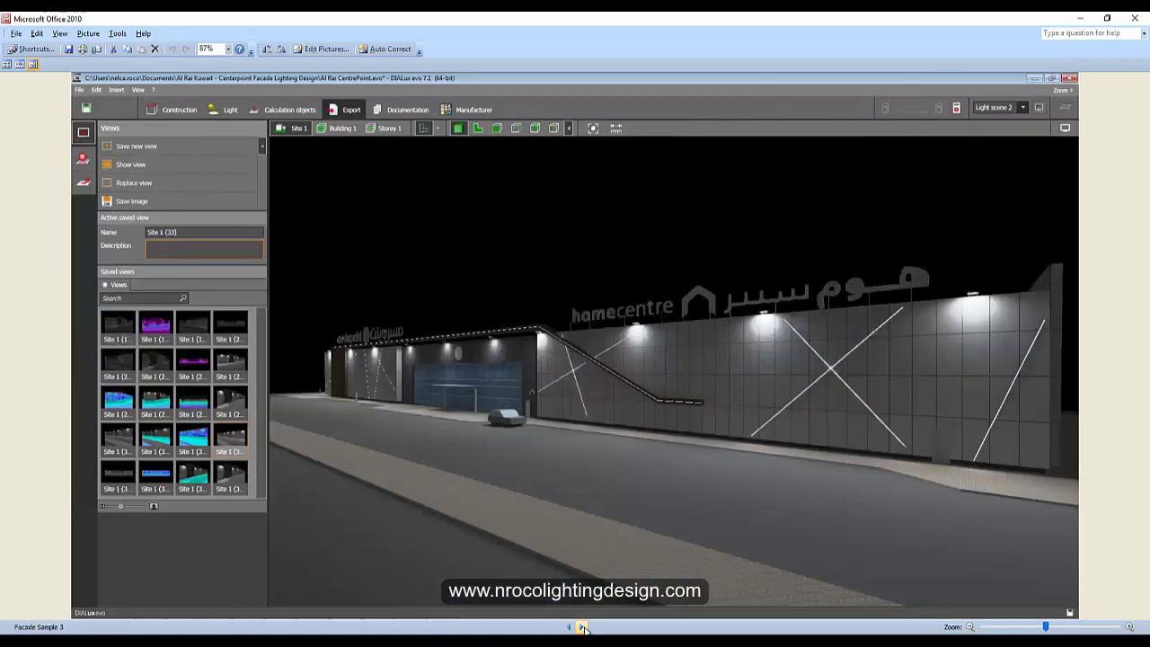
{"action": "left_click", "coordinate": [581, 627]}
{"action": "left_click", "coordinate": [581, 626]}
{"action": "left_click", "coordinate": [581, 626]}
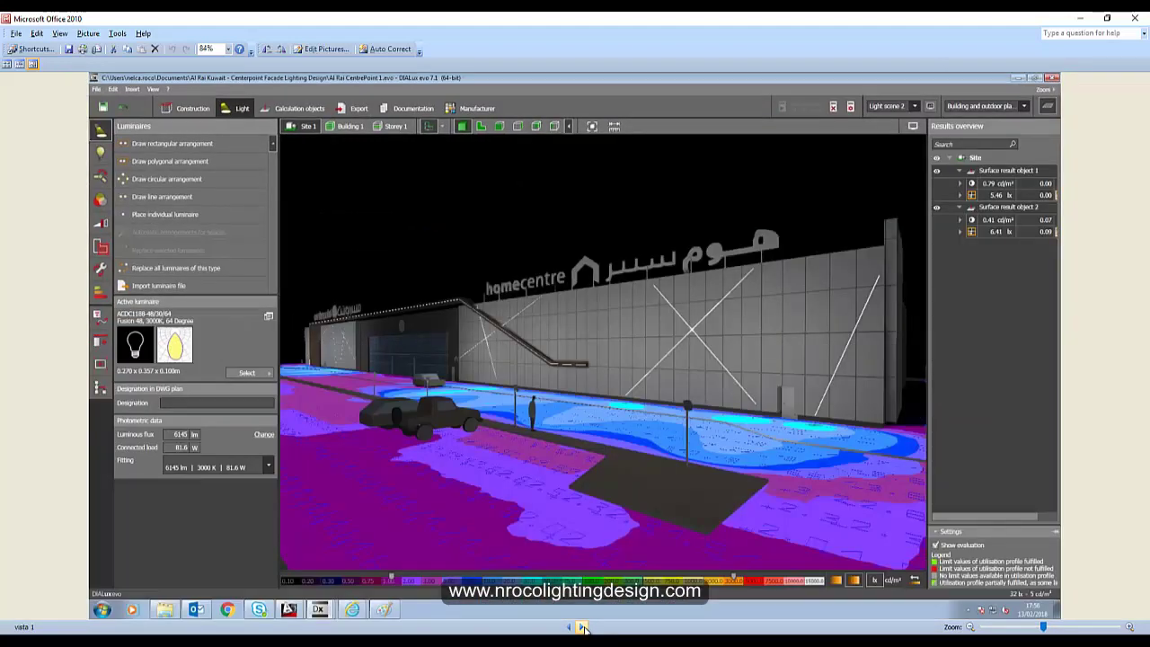
{"action": "left_click", "coordinate": [582, 627]}
{"action": "left_click", "coordinate": [582, 627]}
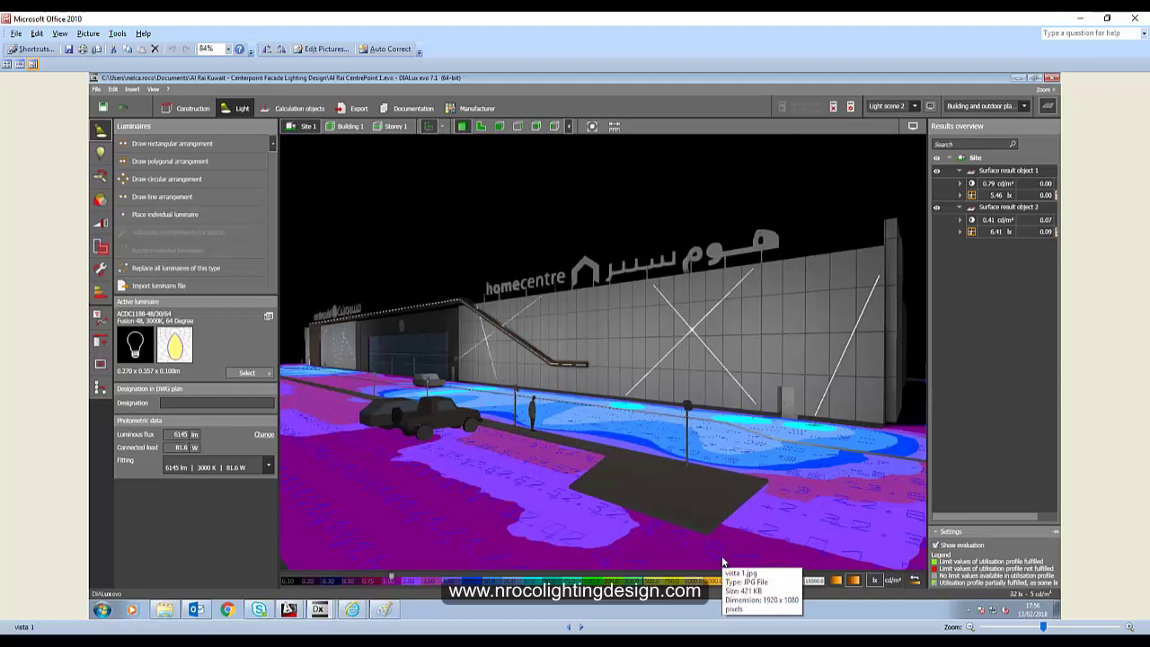
{"action": "key", "text": "Right"}
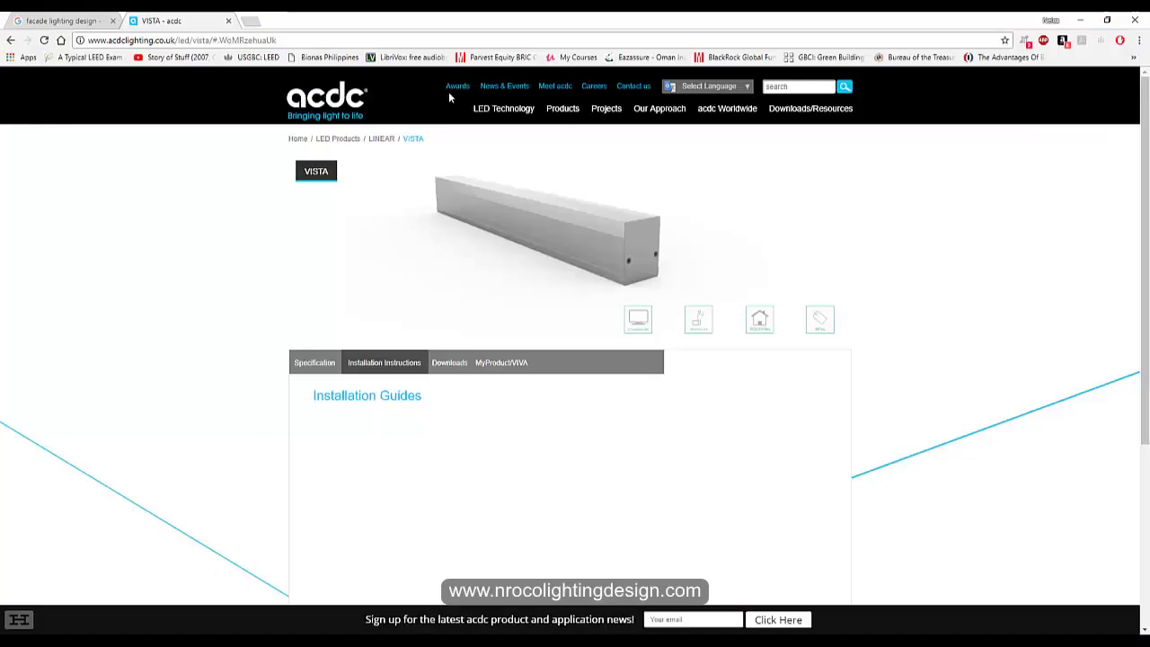
Open Products > All products and scroll through the acdc catalogue grid
{"action": "mouse_move", "coordinate": [563, 108]}
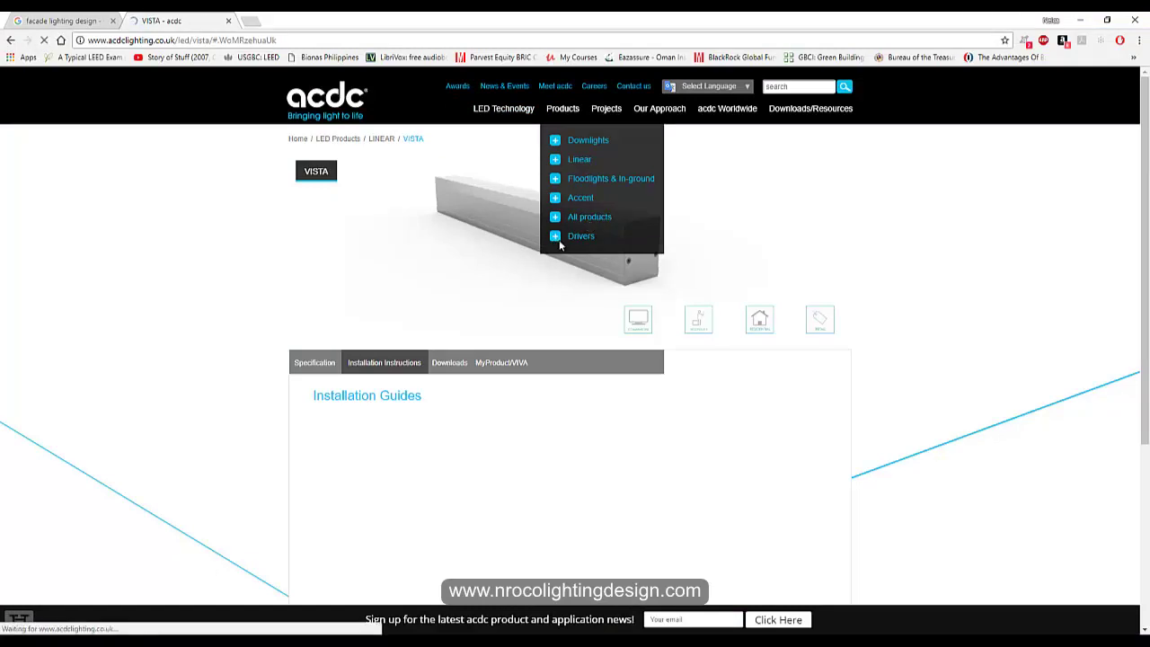
{"action": "left_click", "coordinate": [588, 216]}
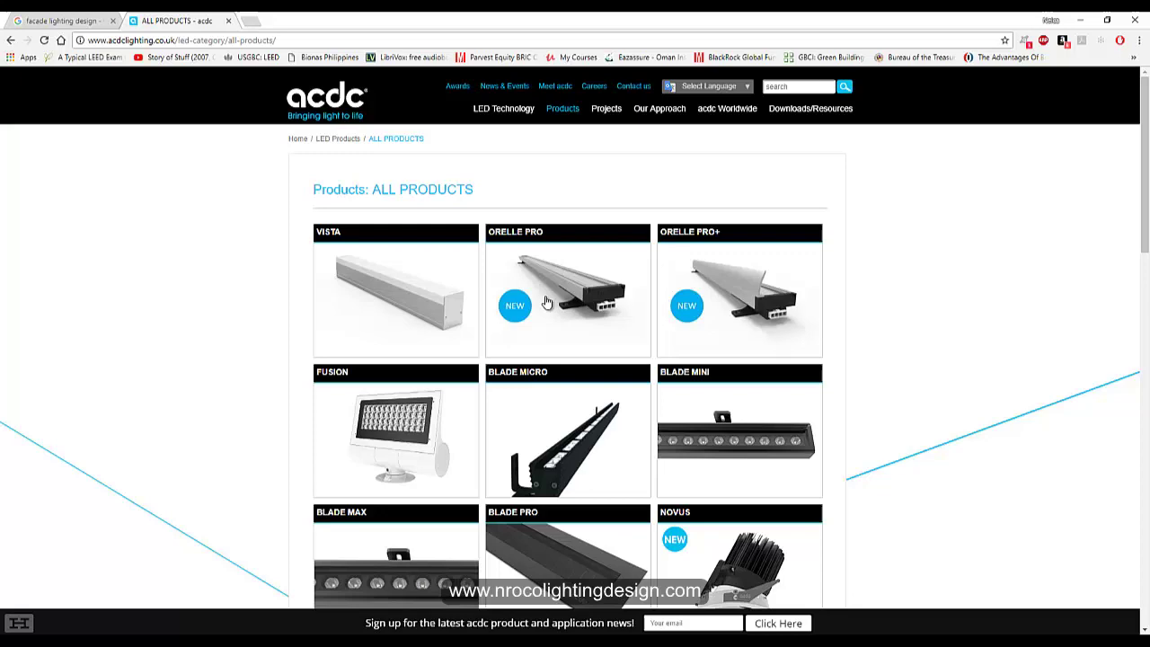
{"action": "scroll", "coordinate": [539, 377], "scroll_direction": "down", "scroll_amount": 7}
{"action": "scroll", "coordinate": [545, 413], "scroll_direction": "down", "scroll_amount": 4}
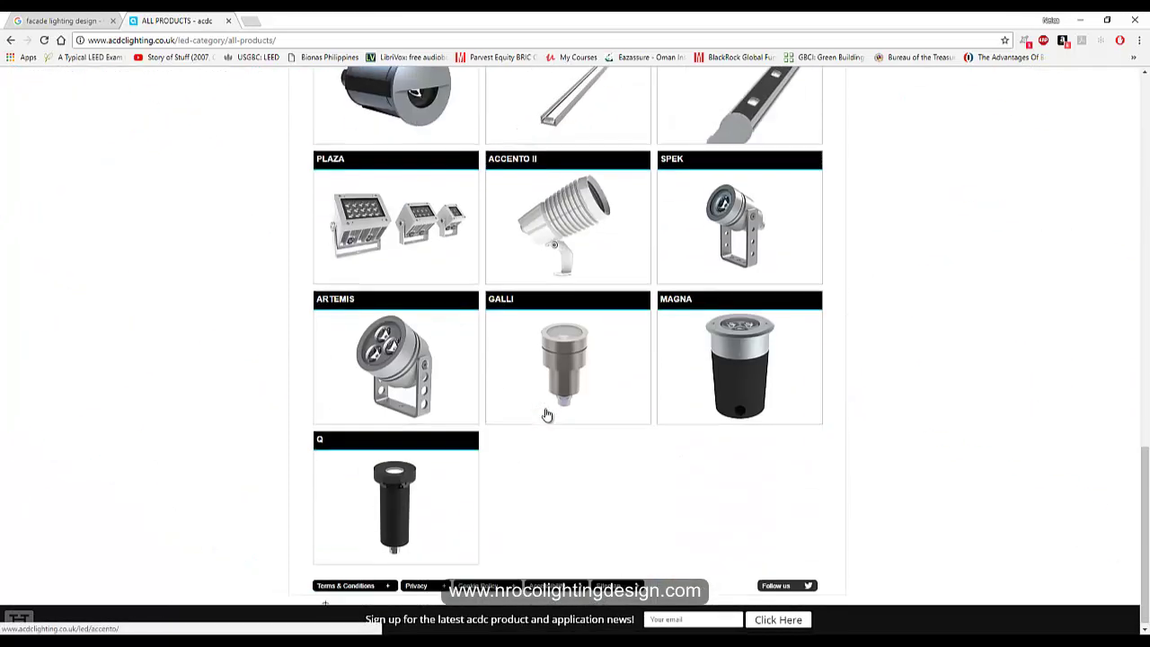
{"action": "scroll", "coordinate": [510, 346], "scroll_direction": "down", "scroll_amount": 1}
{"action": "scroll", "coordinate": [509, 346], "scroll_direction": "up", "scroll_amount": 6}
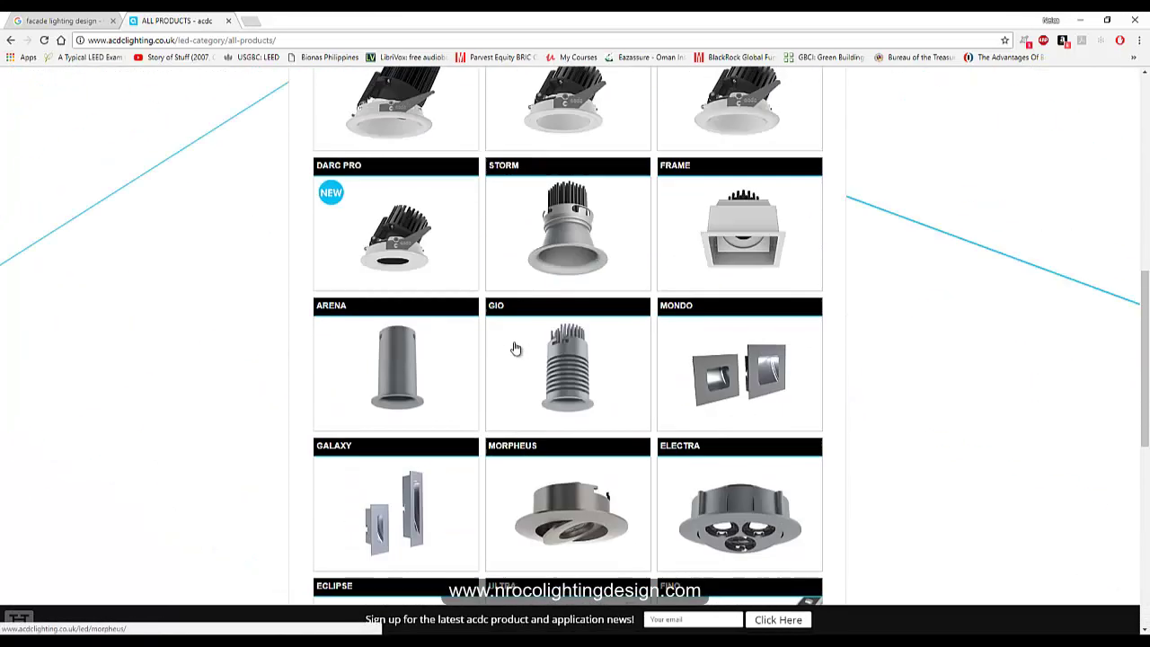
{"action": "scroll", "coordinate": [513, 357], "scroll_direction": "down", "scroll_amount": 1}
{"action": "scroll", "coordinate": [514, 358], "scroll_direction": "up", "scroll_amount": 7}
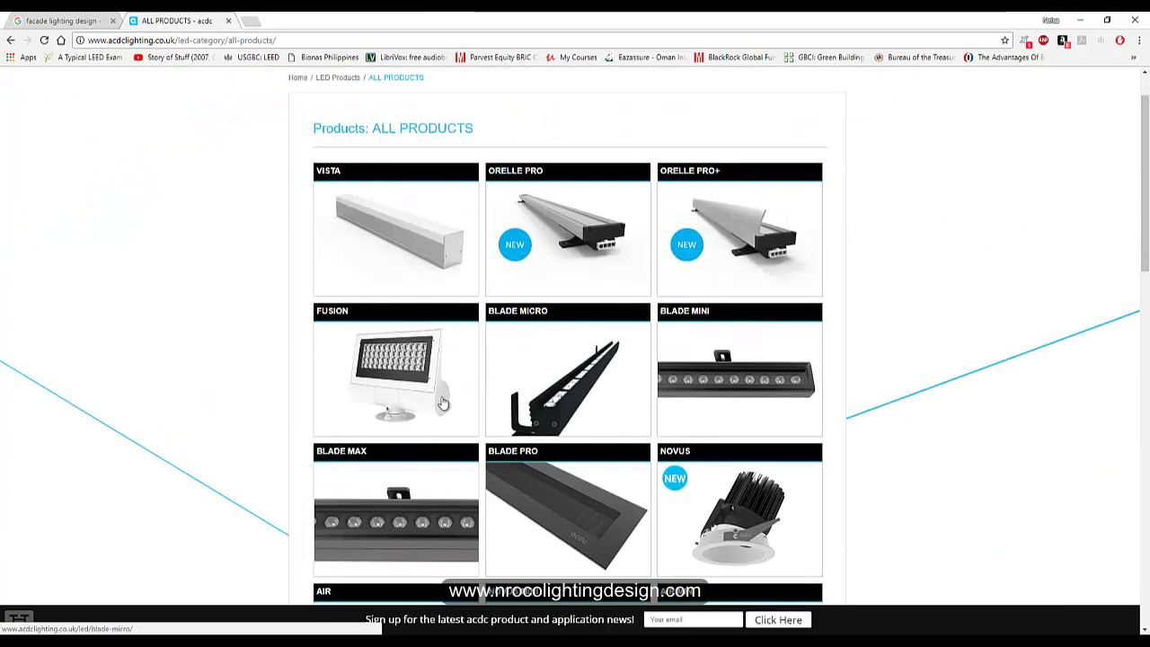
Open the Fusion floodlight page and browse its downloads
{"action": "left_click", "coordinate": [407, 388]}
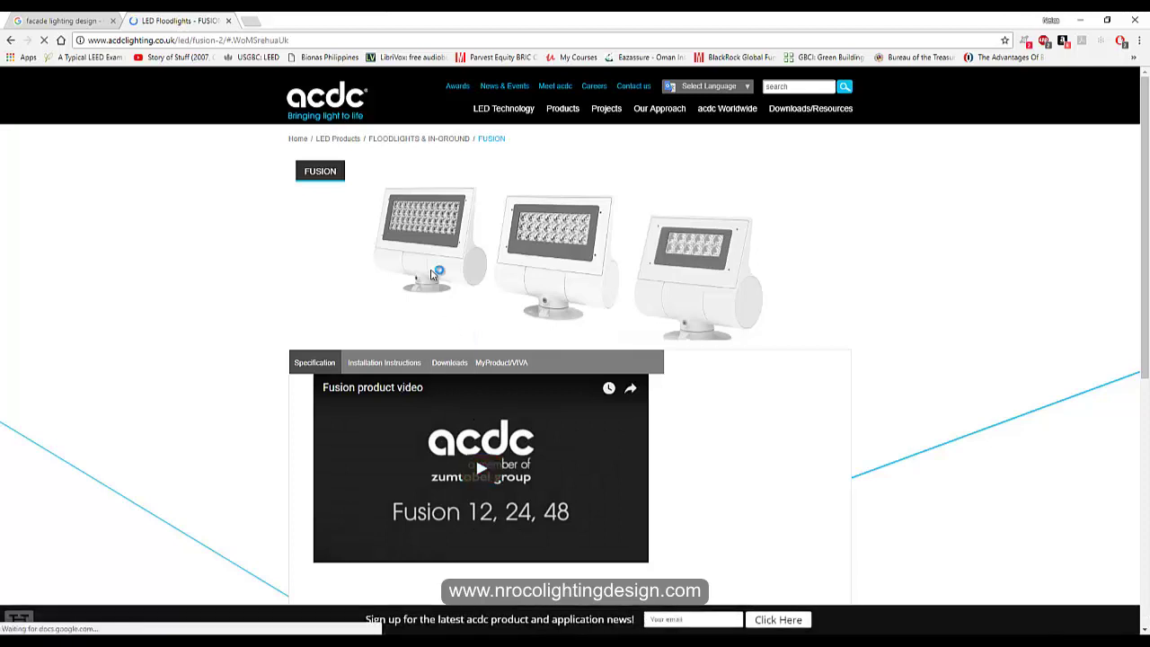
{"action": "left_click", "coordinate": [445, 364]}
{"action": "scroll", "coordinate": [528, 456], "scroll_direction": "down", "scroll_amount": 2}
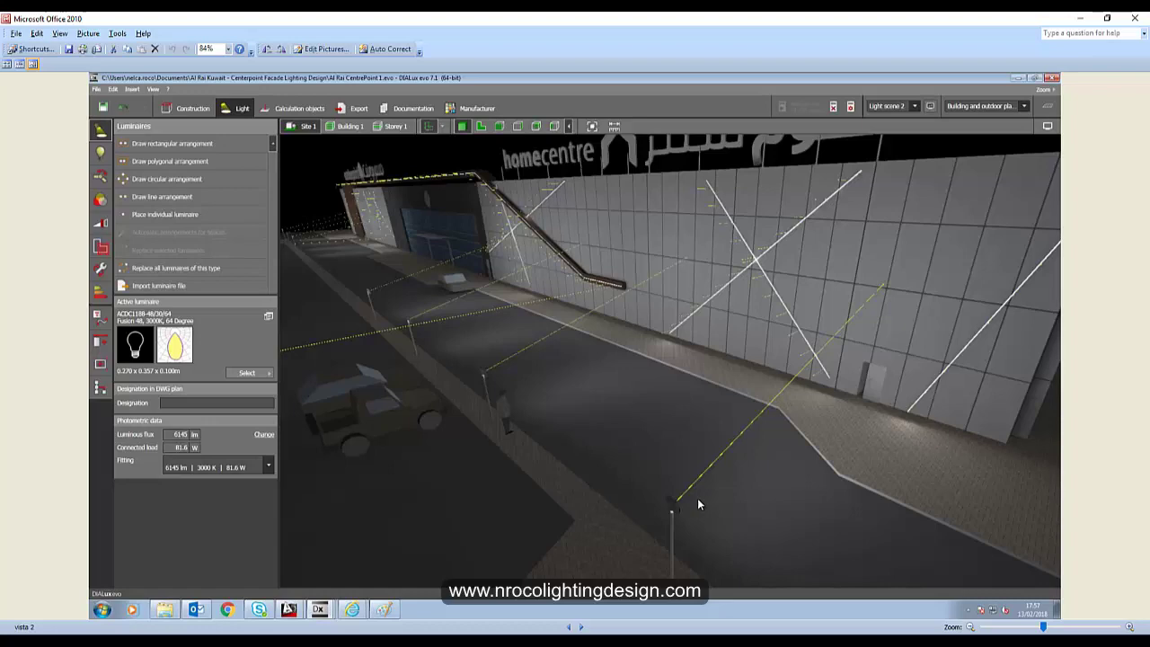
Compare vista 2, 3 and the false-colour vista 4, ending on vista 5 with four luminaires spaced 10 m
{"action": "key", "text": "Right"}
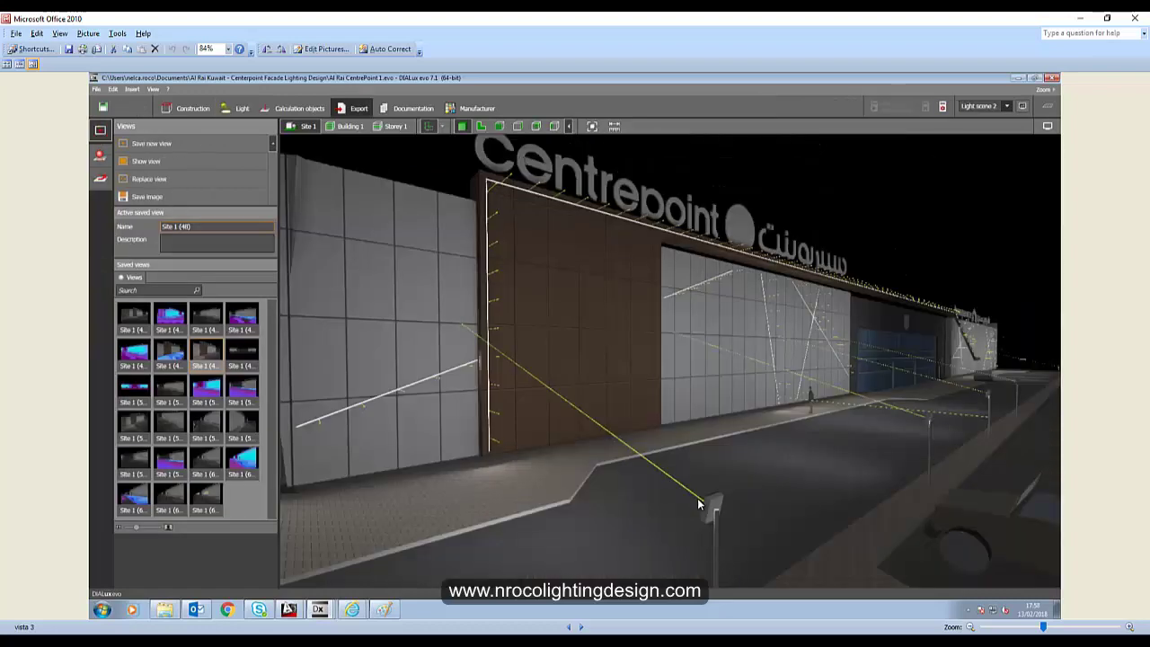
{"action": "key", "text": "Left"}
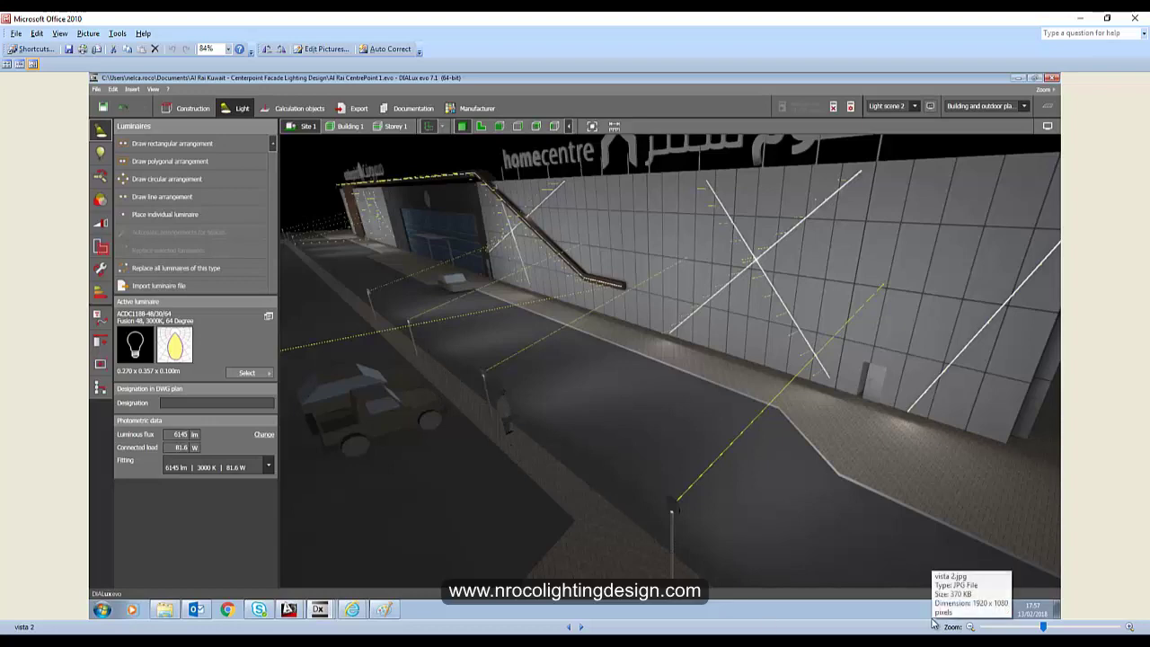
{"action": "key", "text": "Right"}
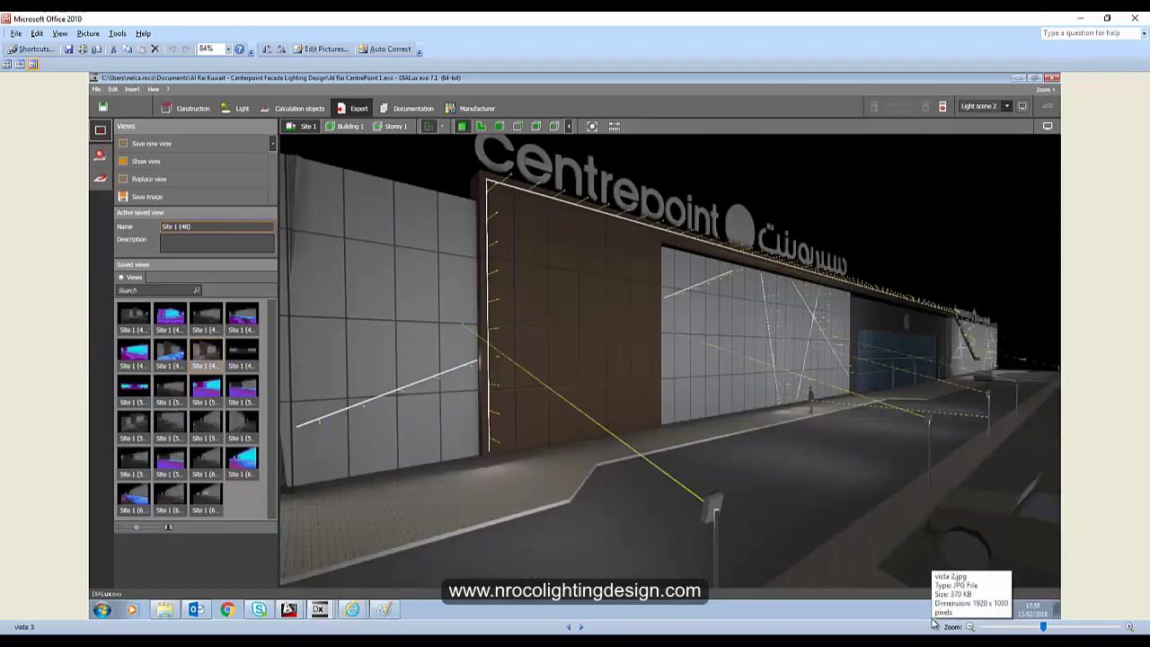
{"action": "key", "text": "Right"}
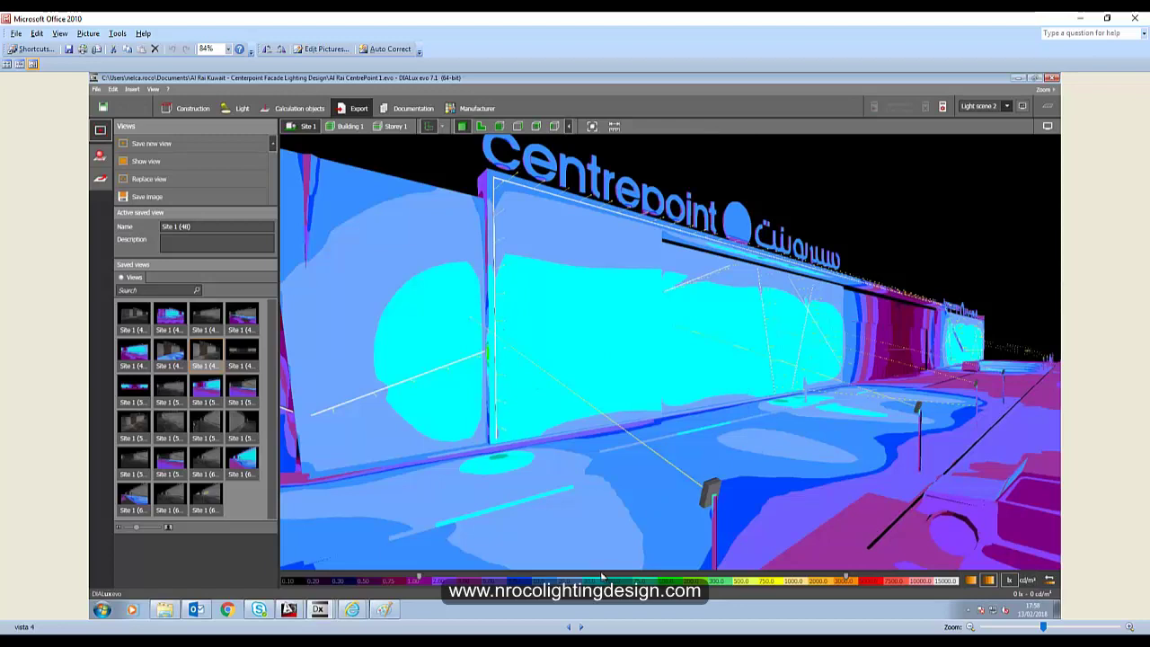
{"action": "key", "text": "Left"}
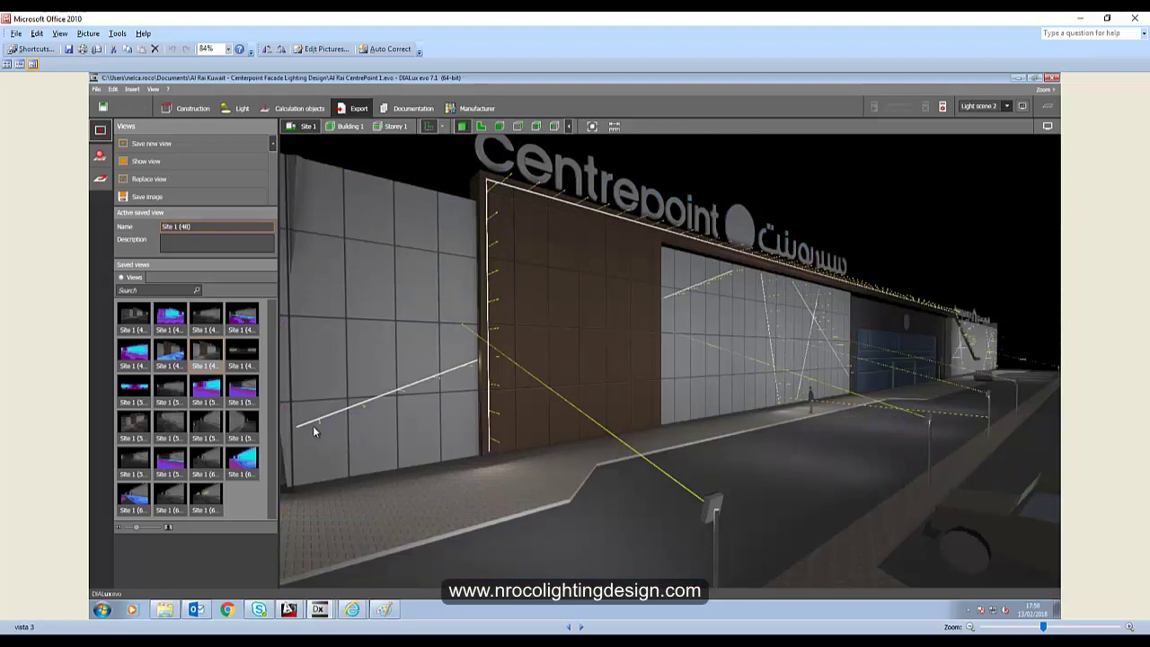
{"action": "key", "text": "Right"}
{"action": "key", "text": "Right"}
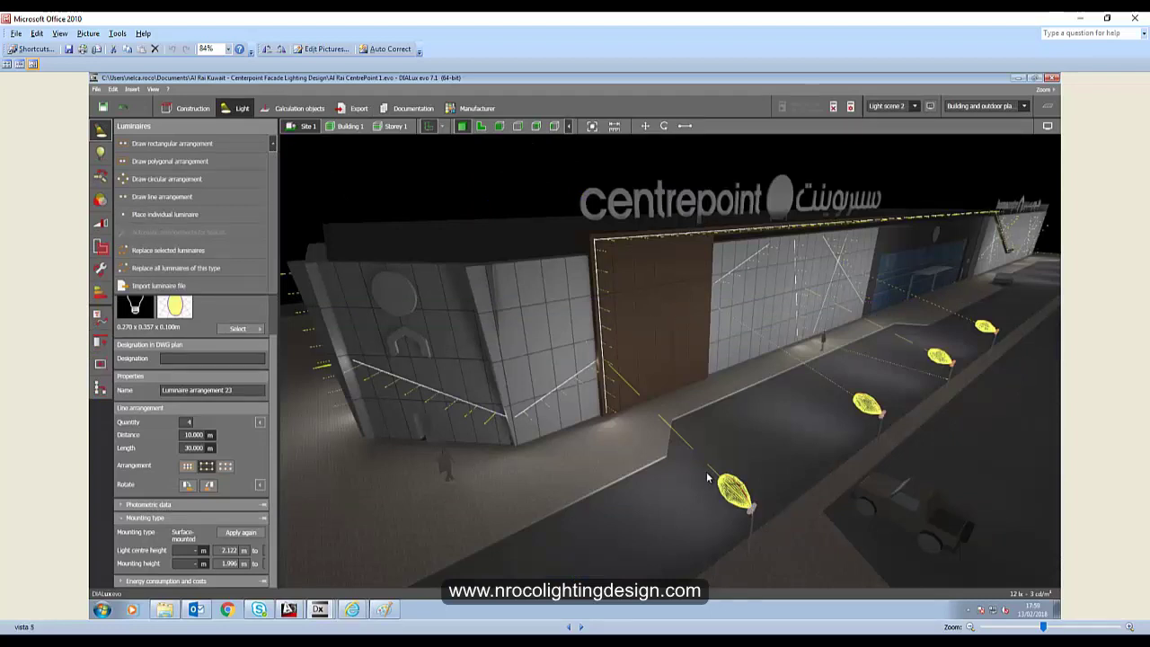
Advance to vista 6, the false-colour walkway evaluation showing 5.46 lx and 6.41 lx
{"action": "key", "text": "Right"}
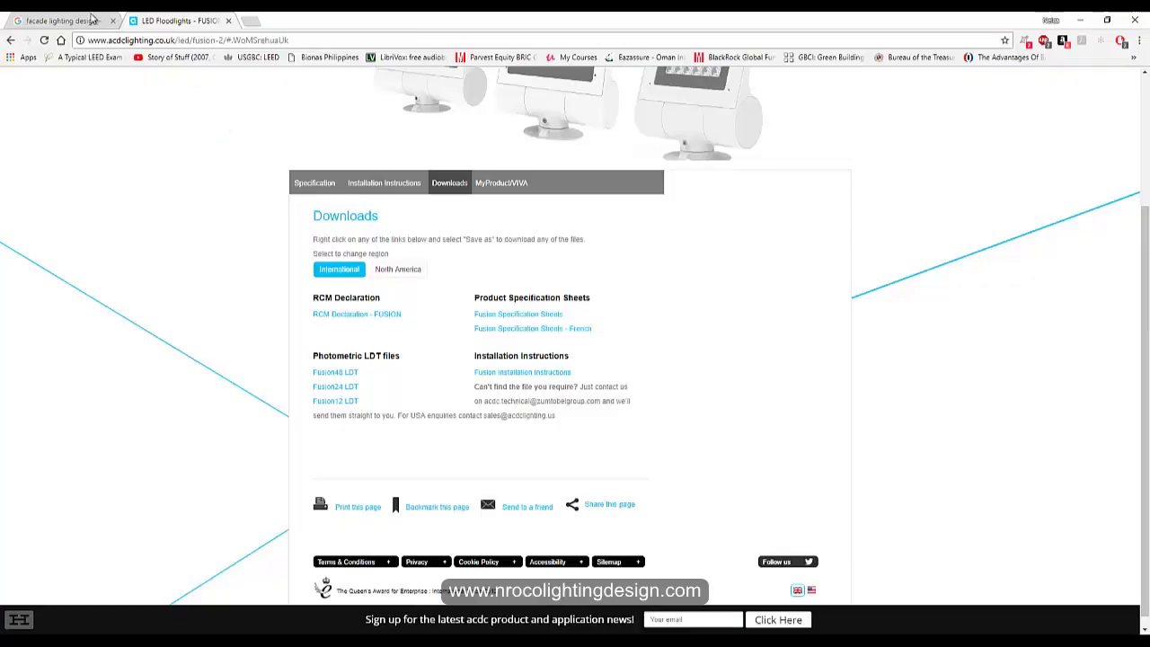
In the facade lighting image results, preview the purple Design style – LIGHT TALK facade image
{"action": "left_click", "coordinate": [76, 20]}
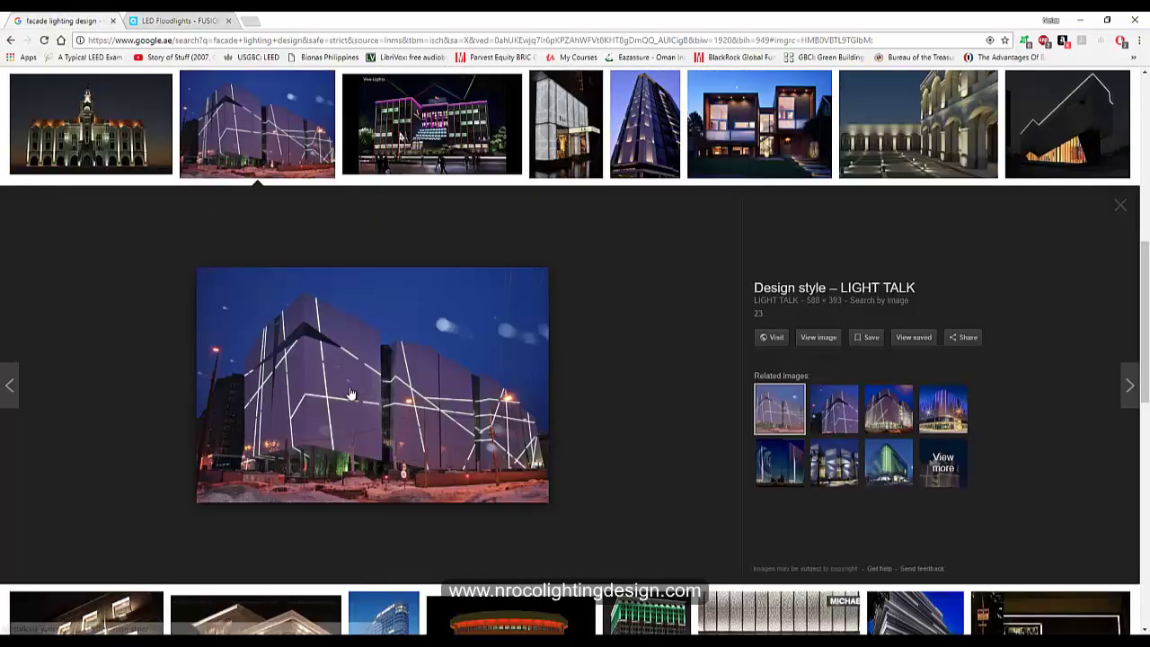
{"action": "left_click", "coordinate": [845, 416]}
{"action": "left_click", "coordinate": [885, 413]}
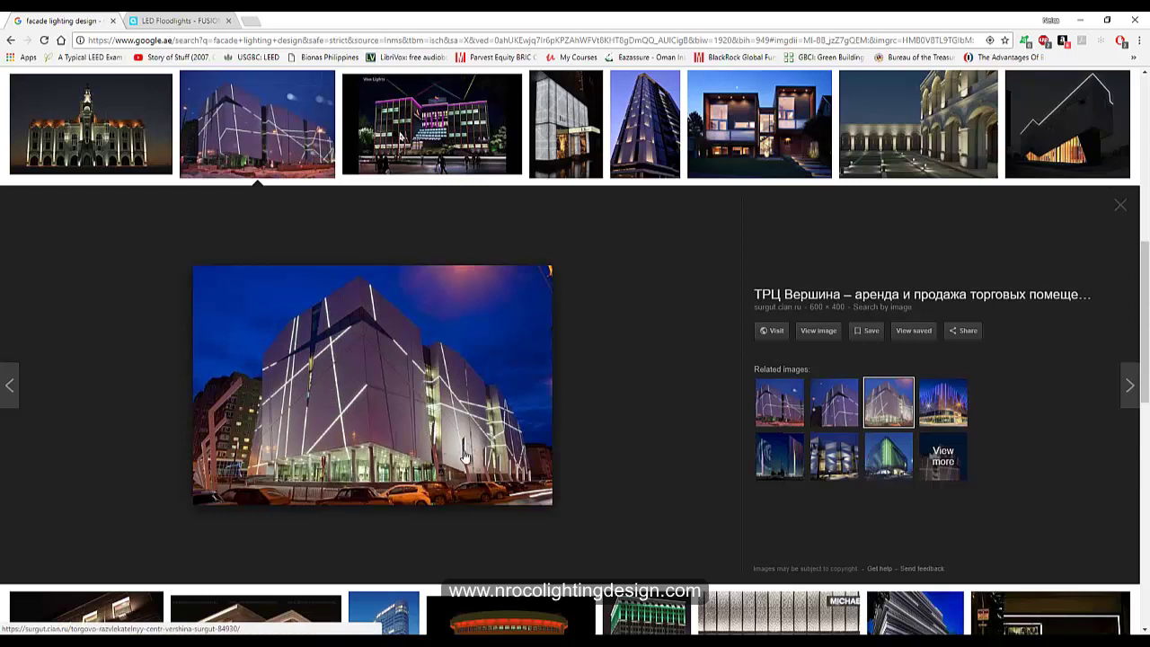
{"action": "left_click", "coordinate": [779, 409]}
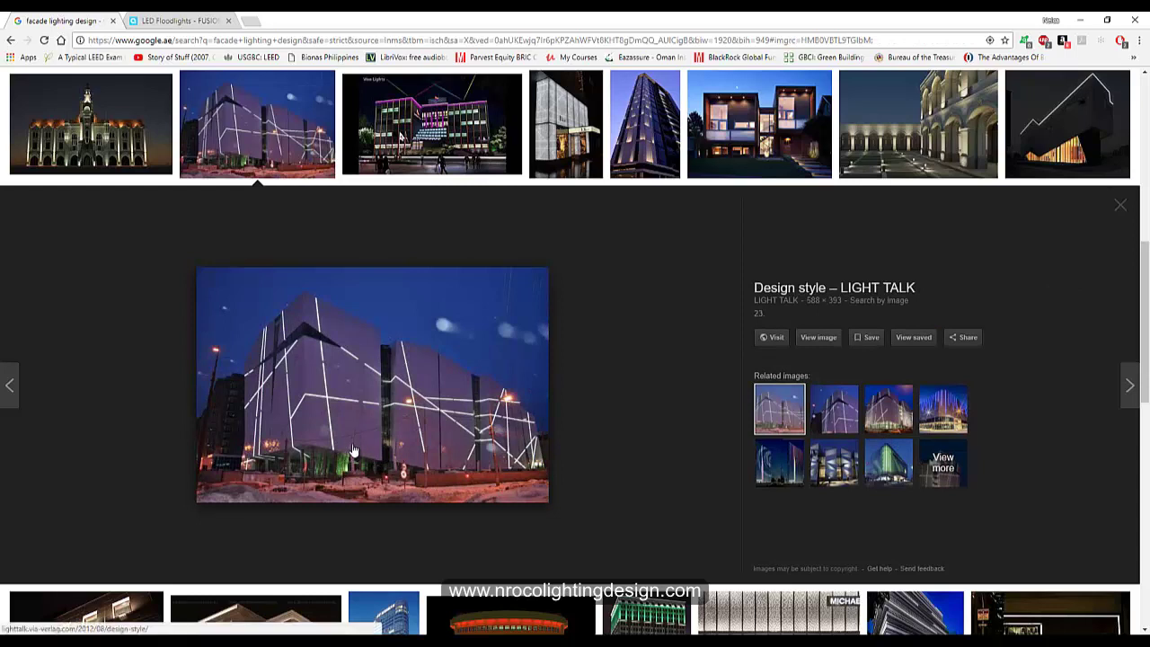
{"action": "left_click", "coordinate": [876, 425]}
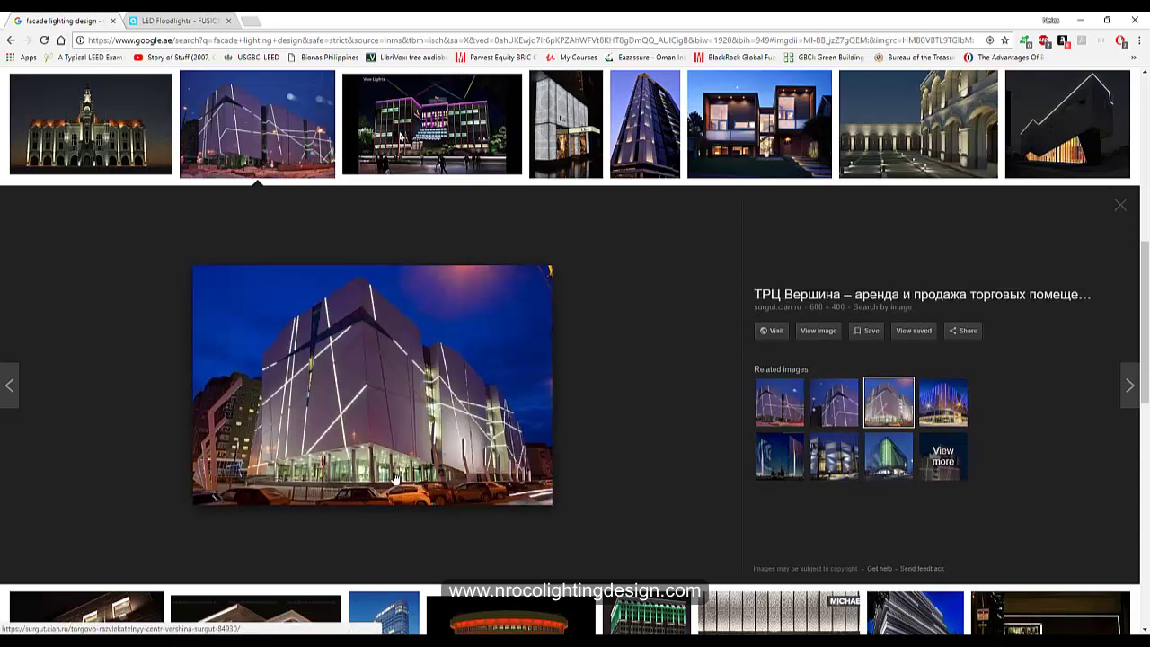
{"action": "left_click", "coordinate": [945, 419]}
{"action": "left_click", "coordinate": [832, 414]}
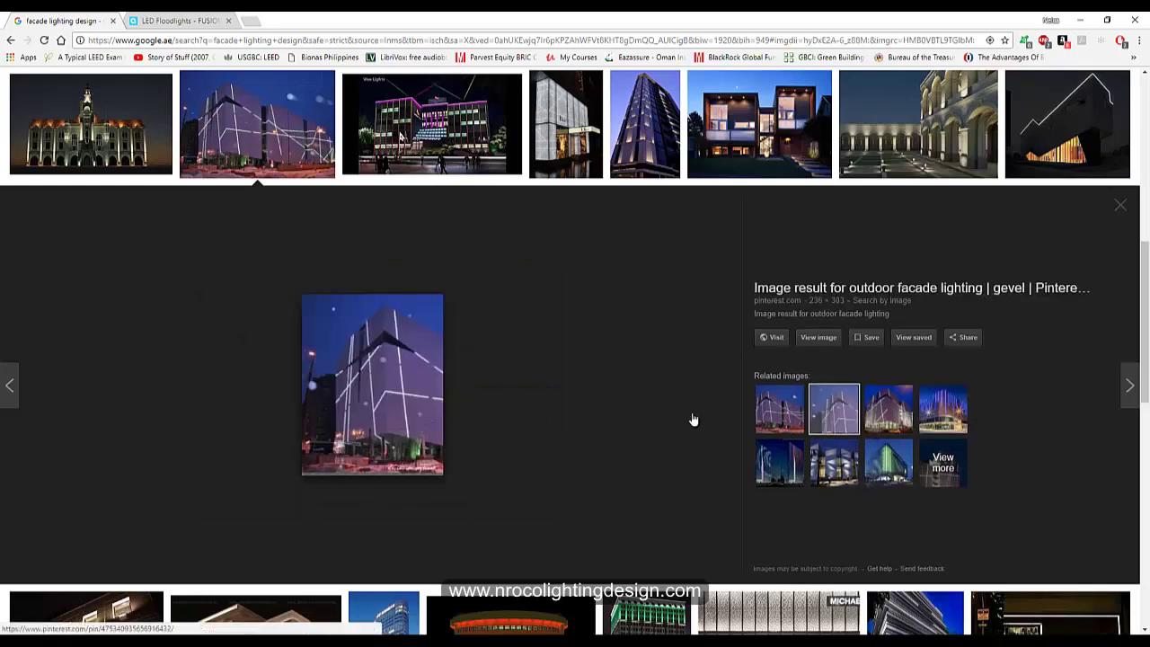
{"action": "scroll", "coordinate": [688, 422], "scroll_direction": "down", "scroll_amount": 3}
{"action": "scroll", "coordinate": [660, 418], "scroll_direction": "up", "scroll_amount": 4}
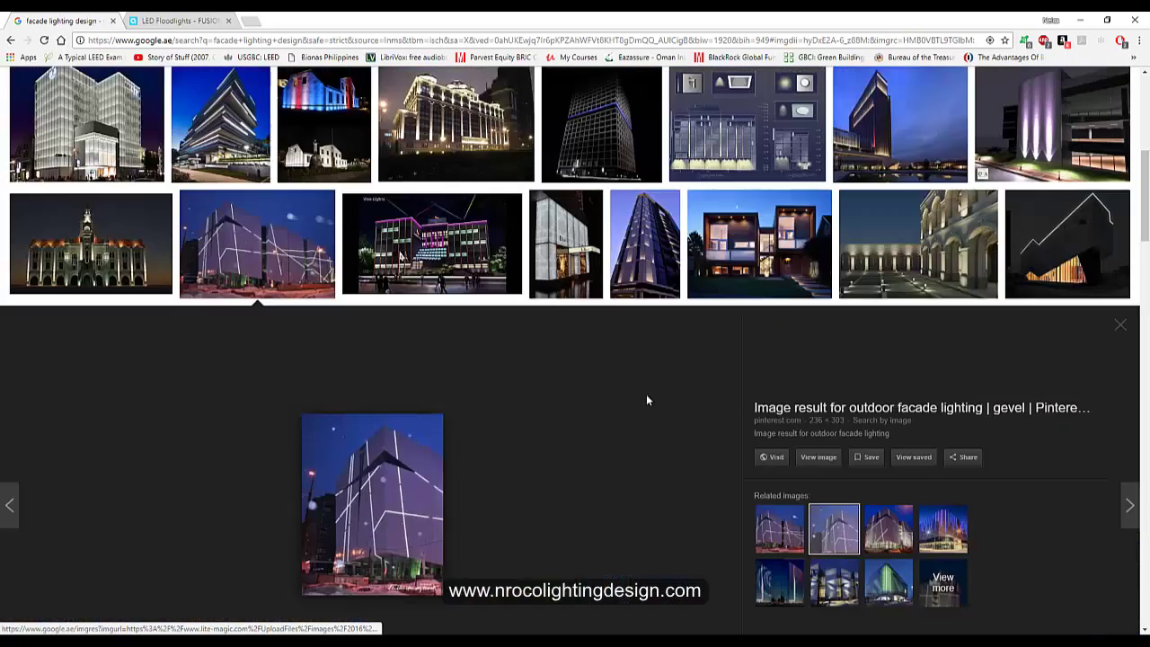
{"action": "left_click", "coordinate": [780, 529]}
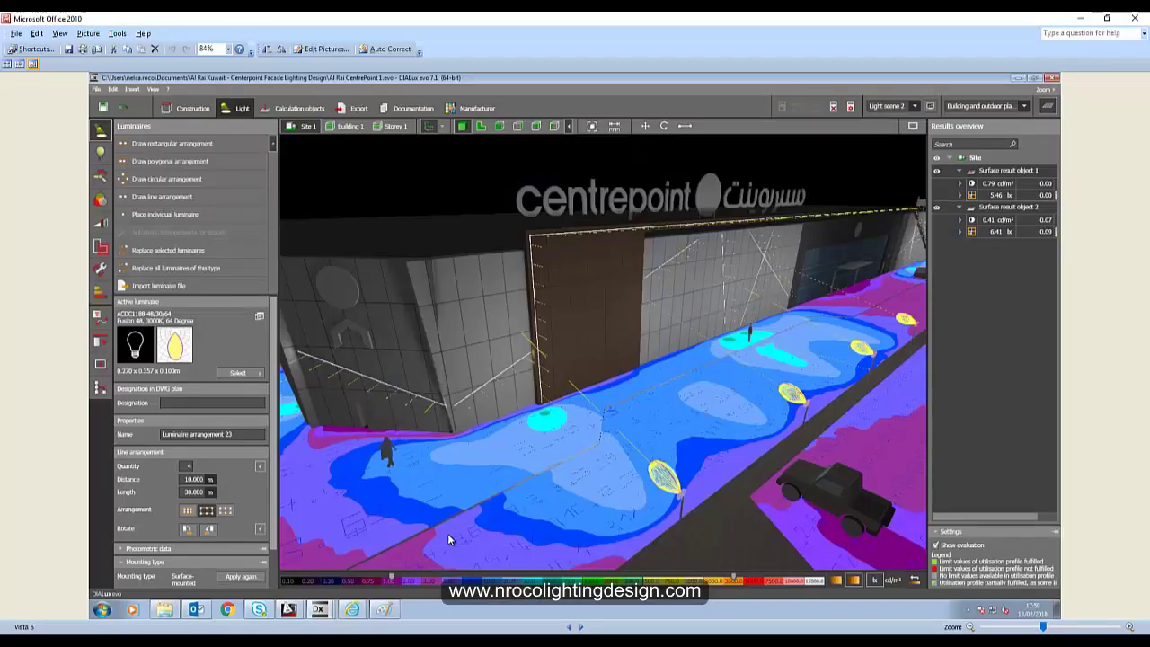
Step back through vista 5, 4 and 3 to Facade Sample 5, then switch to the Udemy course page
{"action": "key", "text": "Left"}
{"action": "key", "text": "Left"}
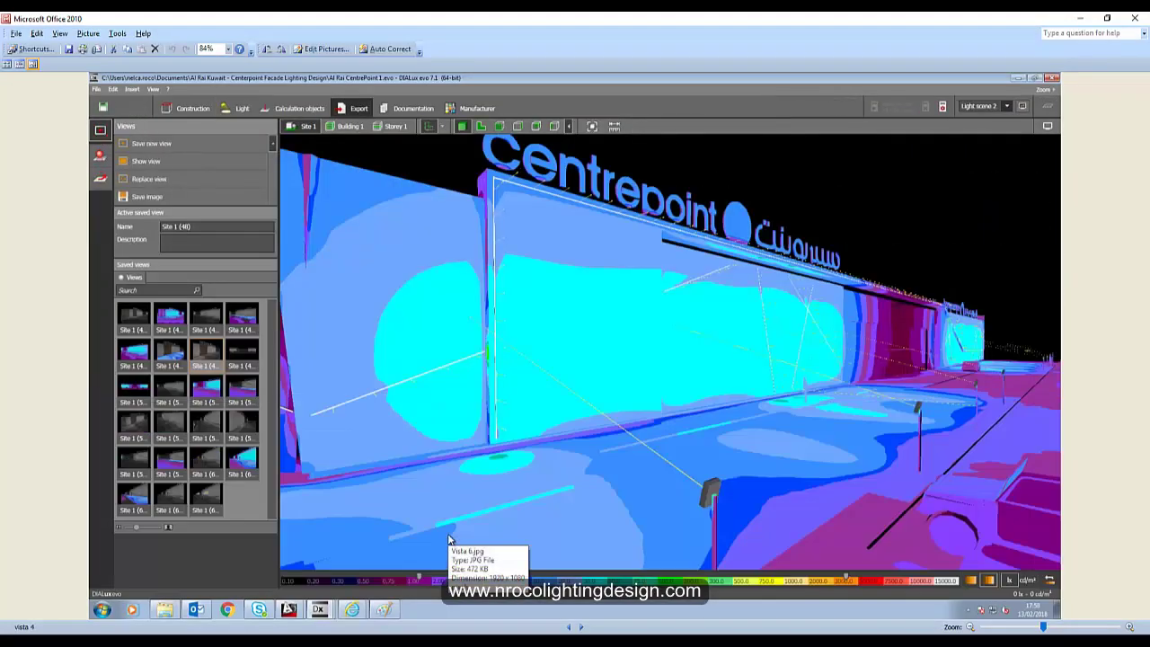
{"action": "key", "text": "Left"}
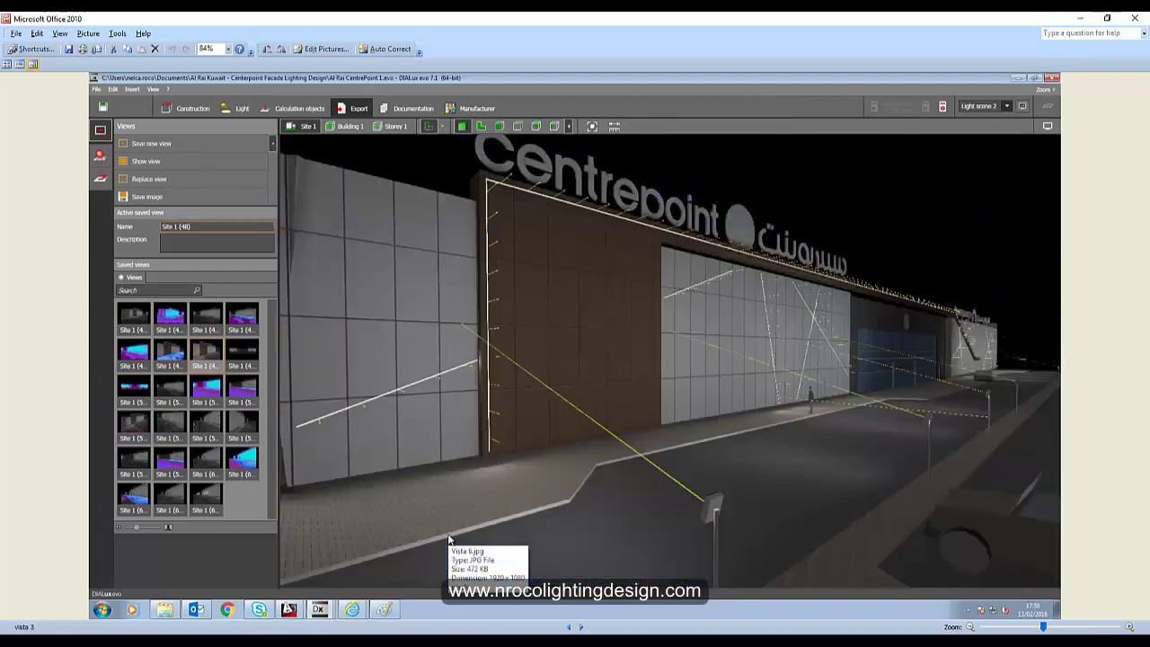
{"action": "key", "text": "Left"}
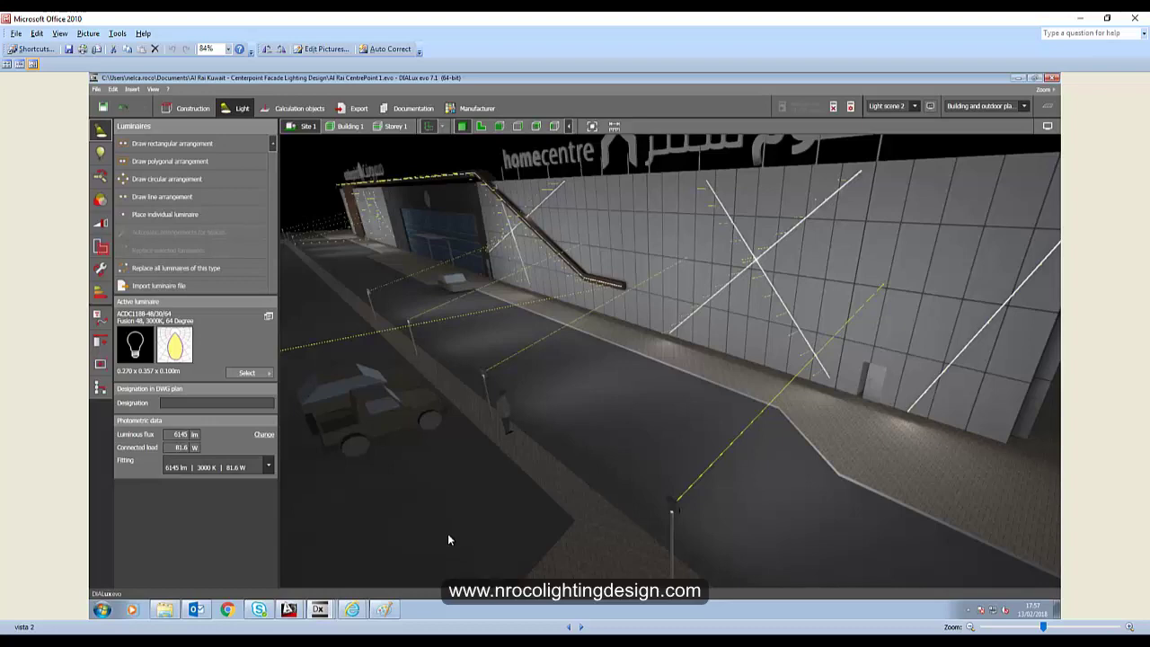
{"action": "key", "text": "Left"}
{"action": "key", "text": "Left"}
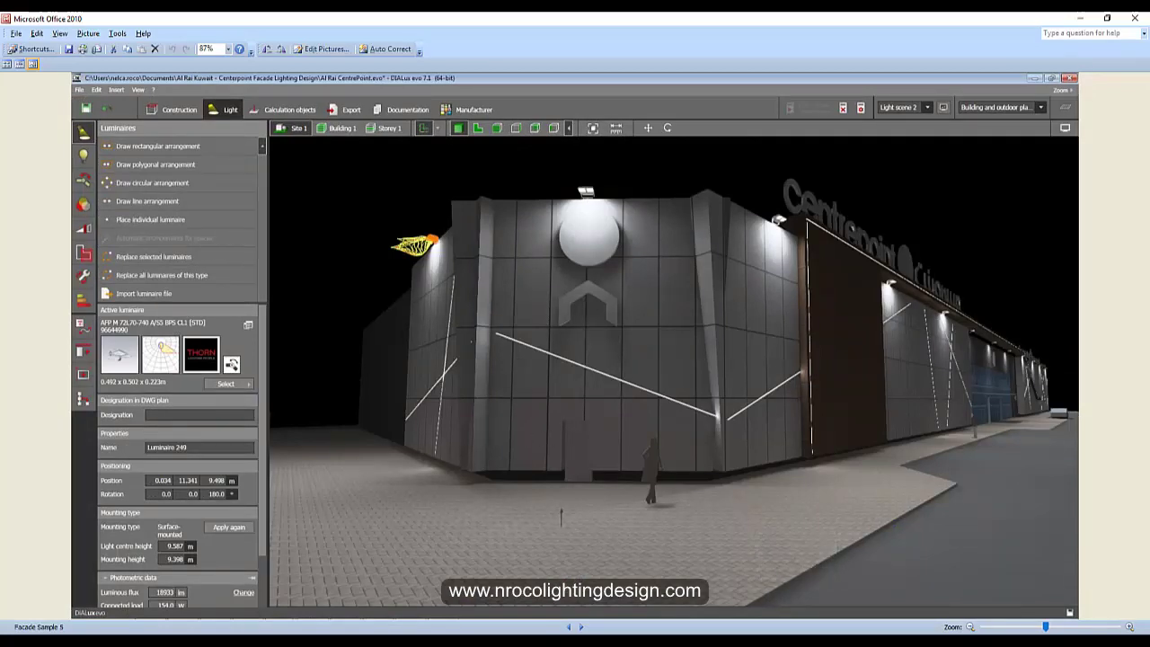
{"action": "key", "text": "alt+Tab"}
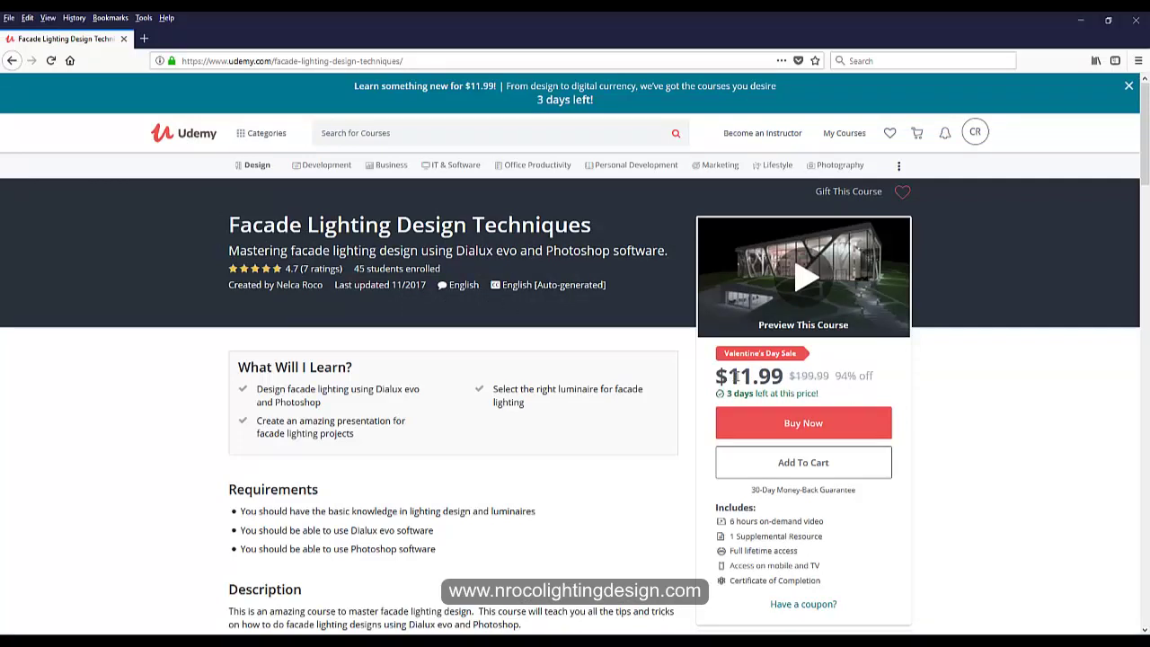
Expand the Introduction, Theory and Concept, Dialux evo and Photoshop hands-on curriculum sections
{"action": "scroll", "coordinate": [735, 378], "scroll_direction": "down", "scroll_amount": 5}
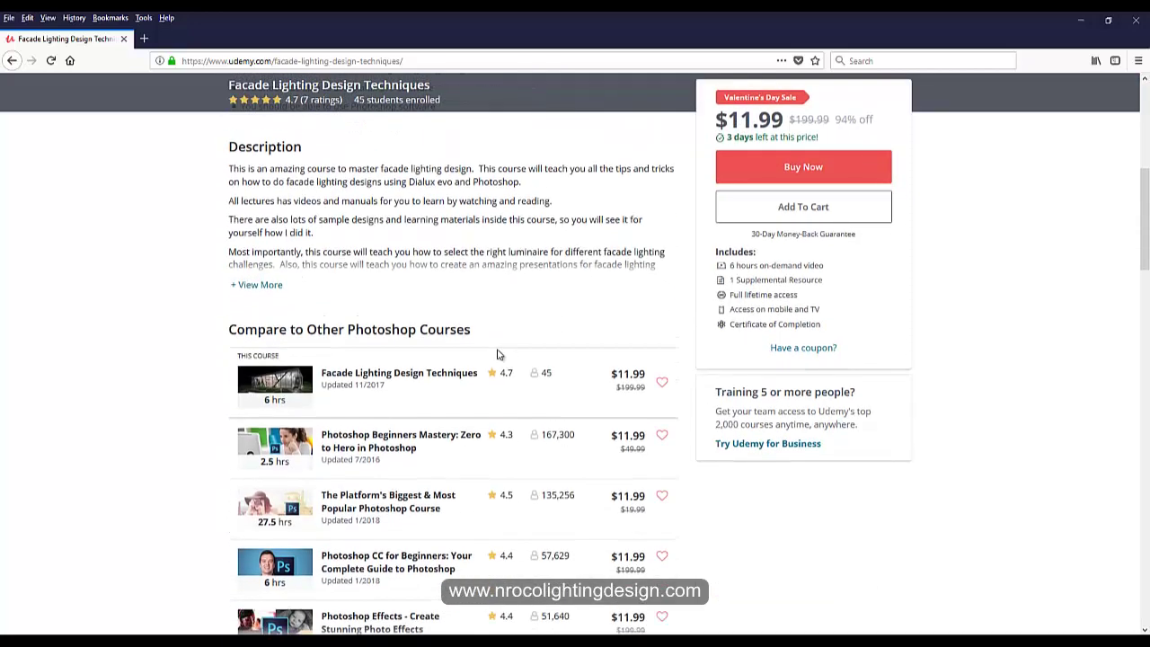
{"action": "scroll", "coordinate": [497, 356], "scroll_direction": "down", "scroll_amount": 6}
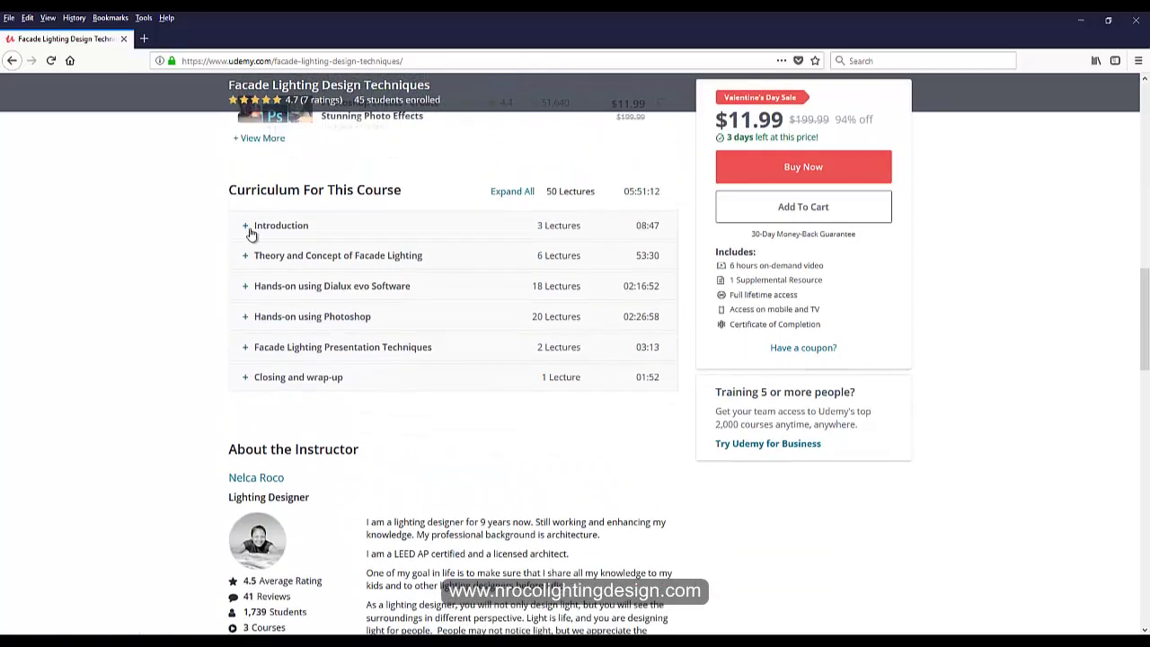
{"action": "left_click", "coordinate": [251, 230]}
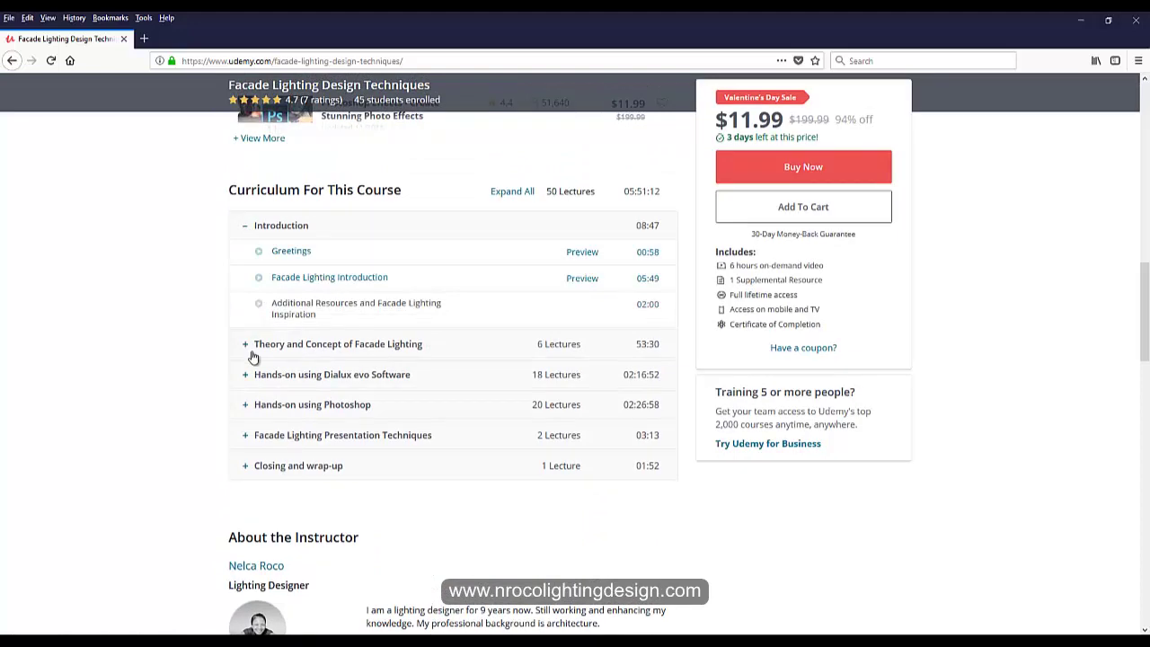
{"action": "left_click", "coordinate": [246, 347]}
{"action": "scroll", "coordinate": [245, 363], "scroll_direction": "down", "scroll_amount": 2}
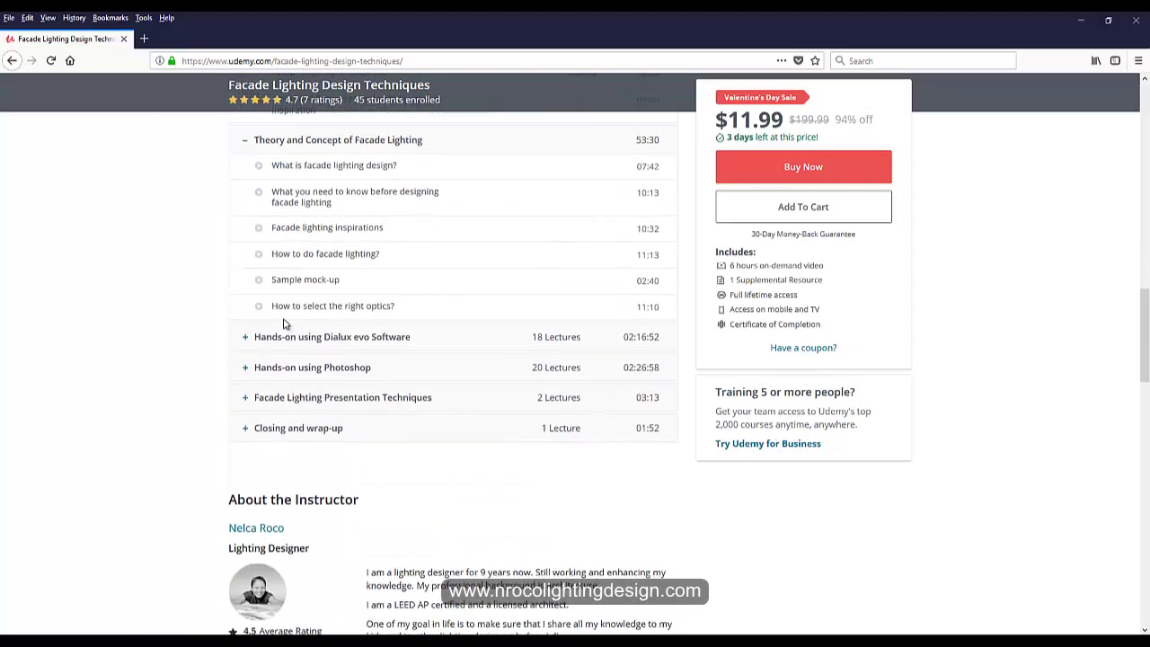
{"action": "scroll", "coordinate": [280, 310], "scroll_direction": "up", "scroll_amount": 1}
{"action": "left_click", "coordinate": [248, 406]}
{"action": "scroll", "coordinate": [243, 406], "scroll_direction": "down", "scroll_amount": 3}
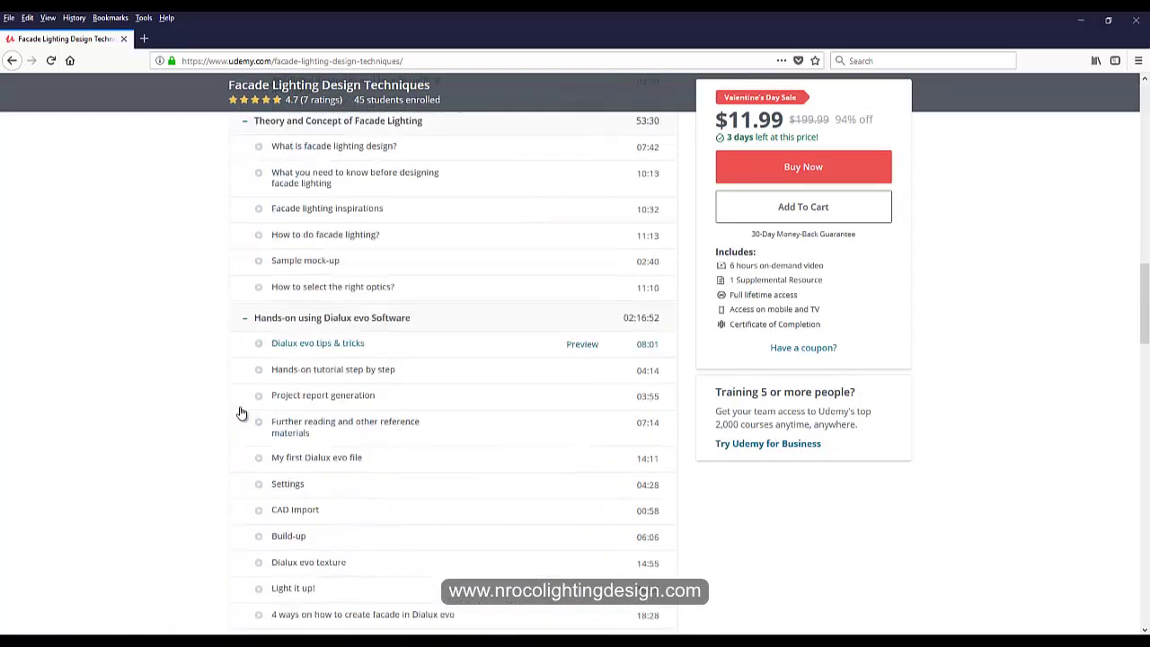
{"action": "scroll", "coordinate": [252, 400], "scroll_direction": "down", "scroll_amount": 3}
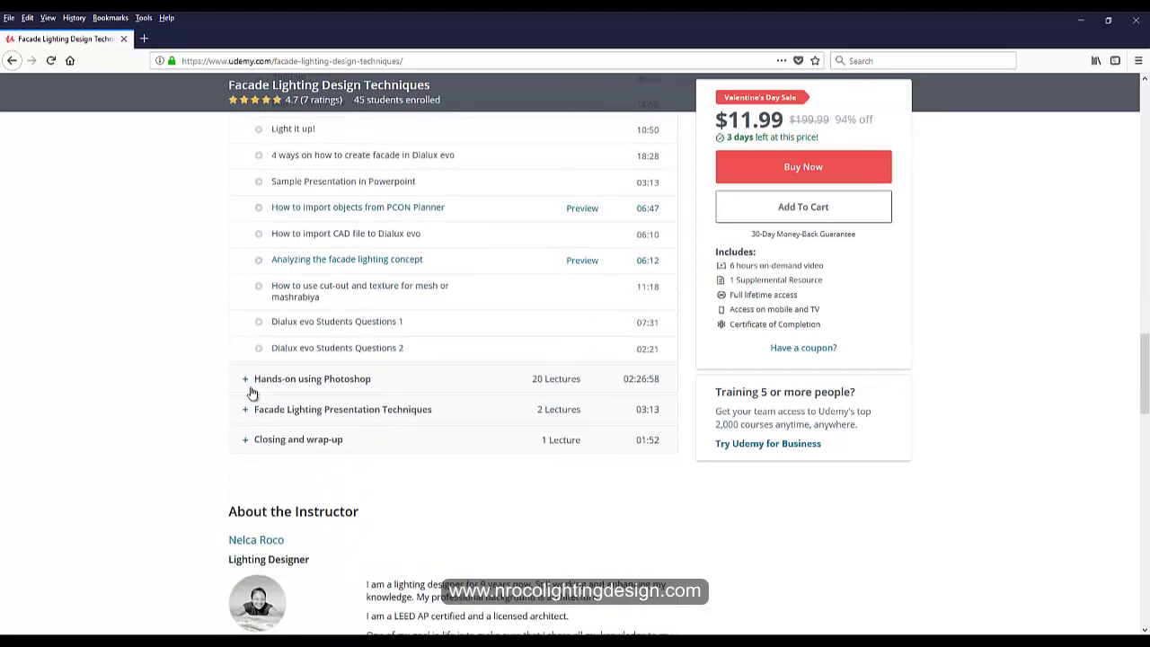
{"action": "left_click", "coordinate": [247, 381]}
Expand the Presentation Techniques and Closing sections, then return to the top of the page
{"action": "scroll", "coordinate": [243, 395], "scroll_direction": "down", "scroll_amount": 2}
{"action": "scroll", "coordinate": [247, 398], "scroll_direction": "up", "scroll_amount": 6}
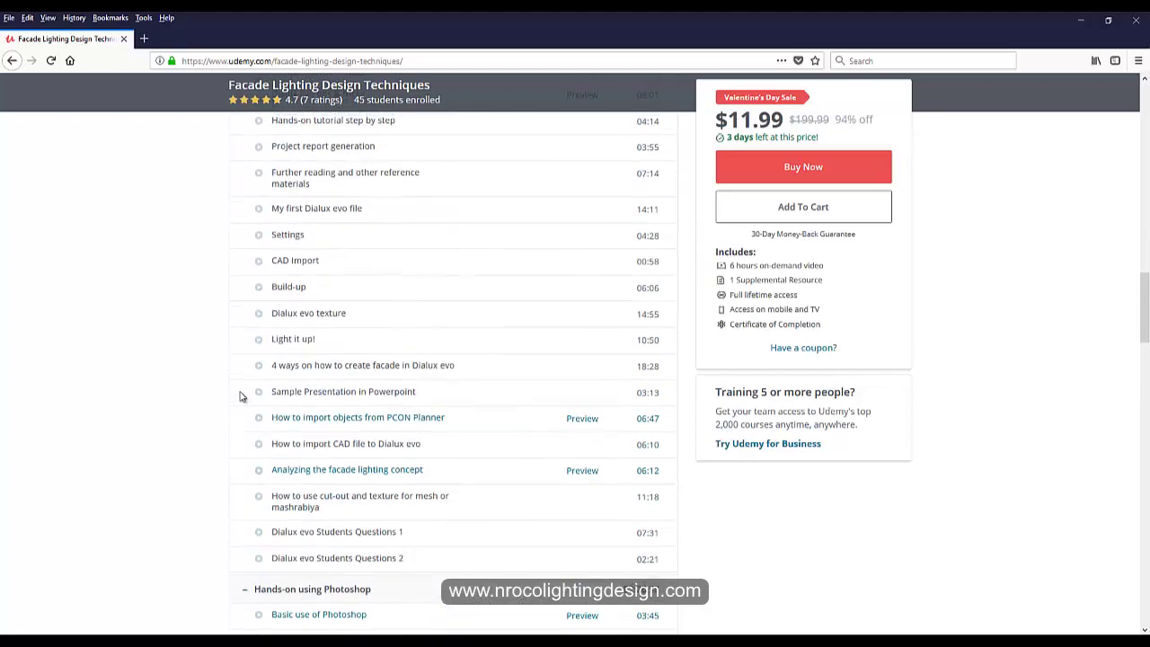
{"action": "scroll", "coordinate": [259, 402], "scroll_direction": "down", "scroll_amount": 2}
{"action": "scroll", "coordinate": [259, 404], "scroll_direction": "down", "scroll_amount": 10}
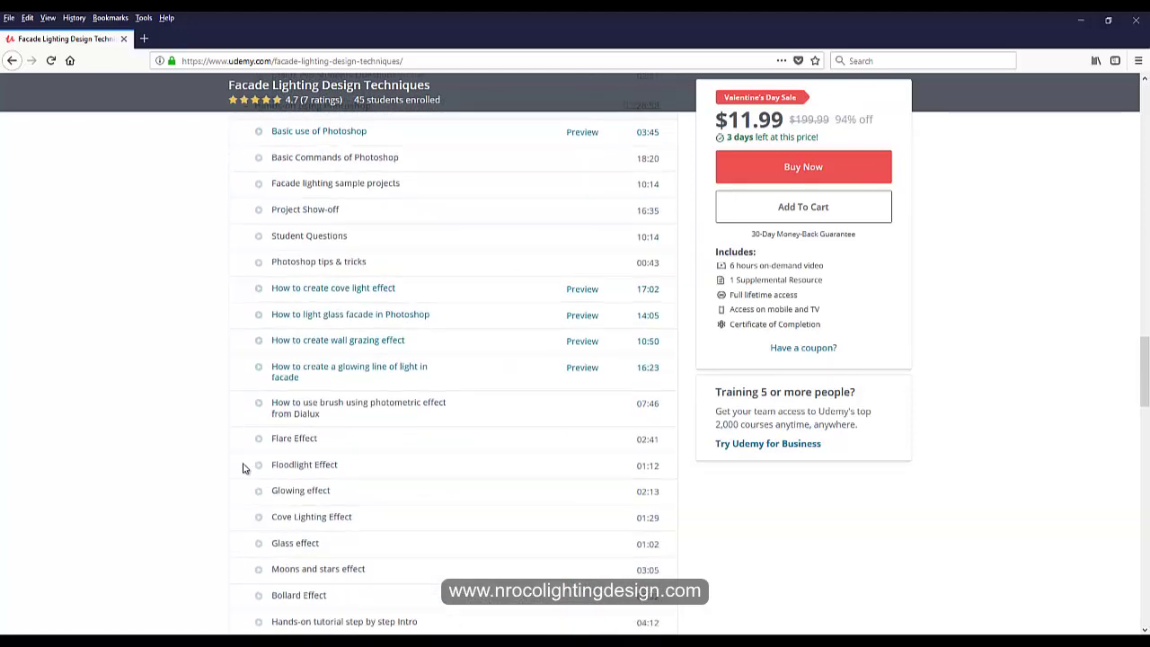
{"action": "left_click", "coordinate": [243, 336]}
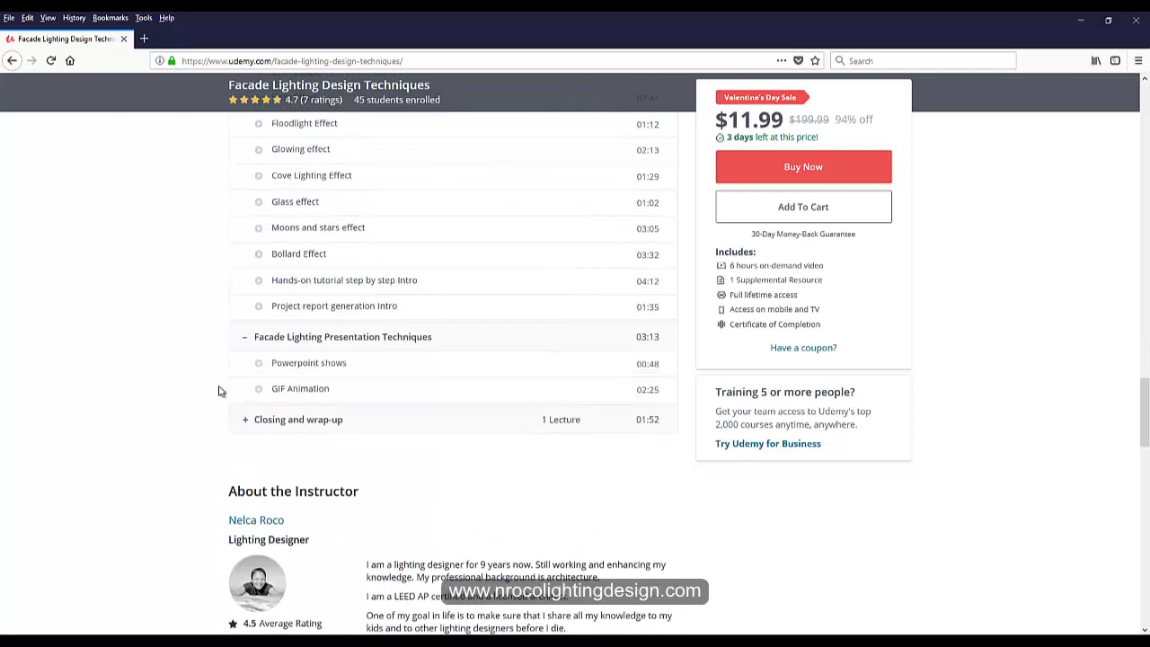
{"action": "scroll", "coordinate": [234, 388], "scroll_direction": "down", "scroll_amount": 1}
{"action": "left_click", "coordinate": [239, 354]}
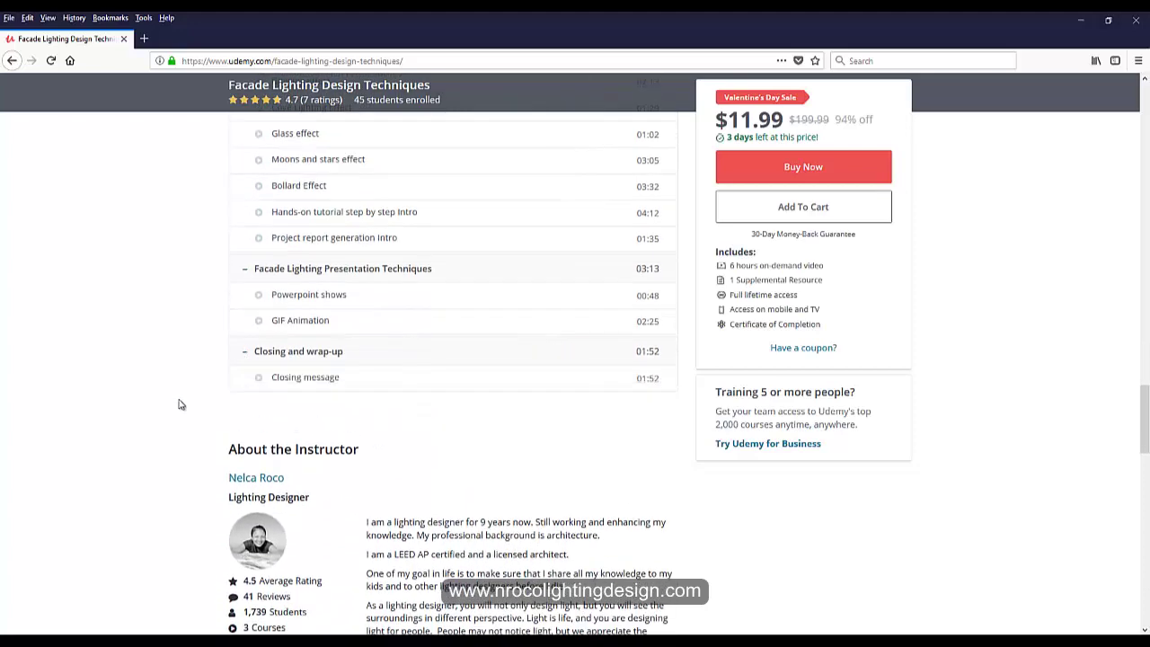
{"action": "scroll", "coordinate": [179, 405], "scroll_direction": "up", "scroll_amount": 3}
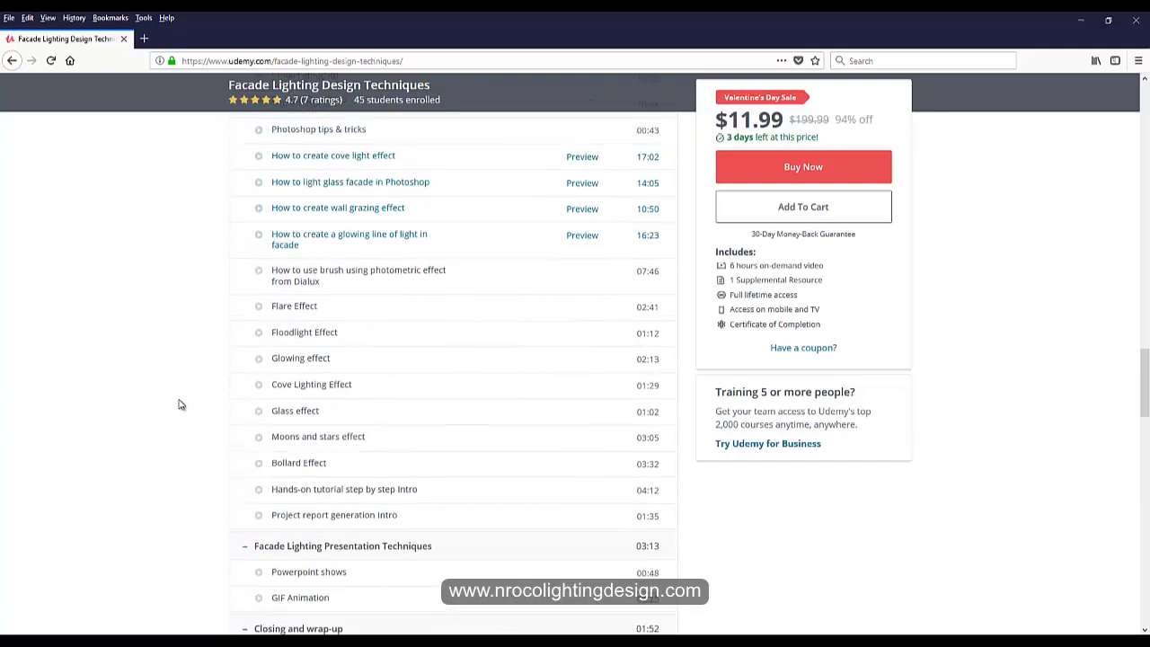
{"action": "scroll", "coordinate": [179, 404], "scroll_direction": "up", "scroll_amount": 2}
{"action": "scroll", "coordinate": [182, 405], "scroll_direction": "up", "scroll_amount": 20}
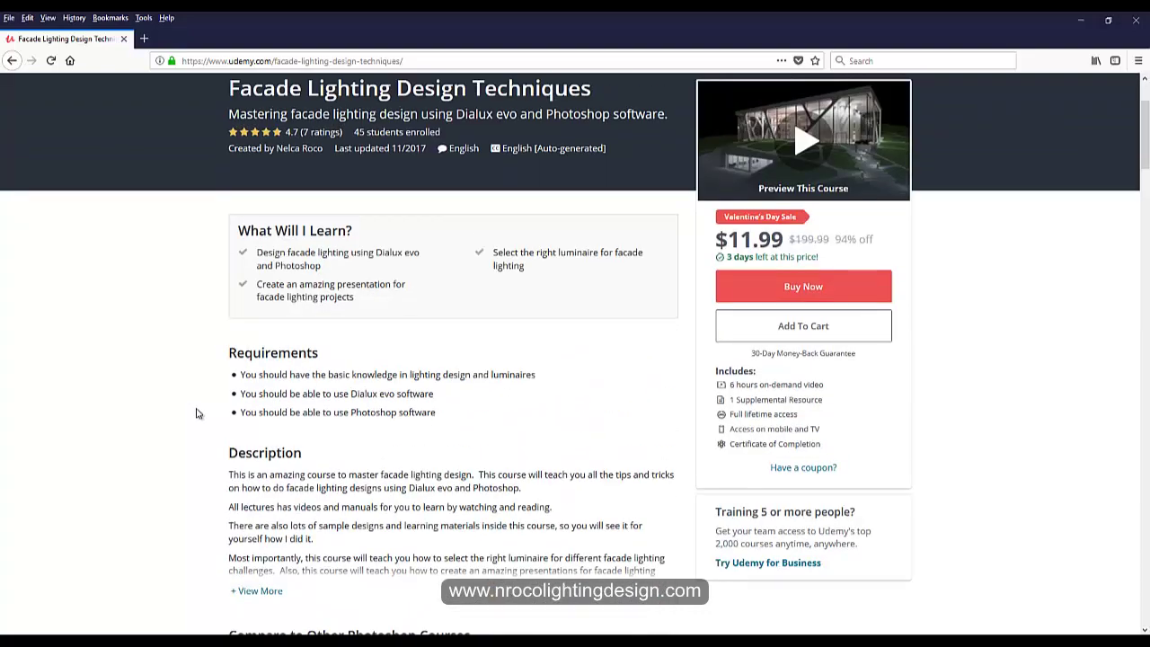
{"action": "scroll", "coordinate": [198, 414], "scroll_direction": "down", "scroll_amount": 20}
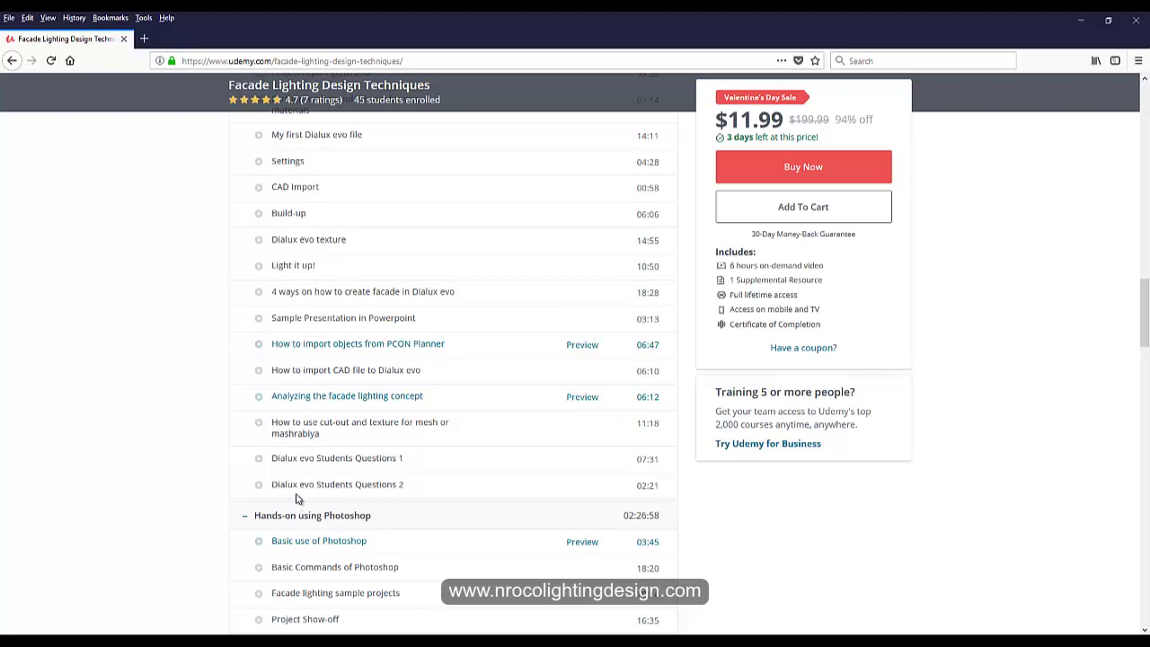
{"action": "scroll", "coordinate": [296, 497], "scroll_direction": "up", "scroll_amount": 20}
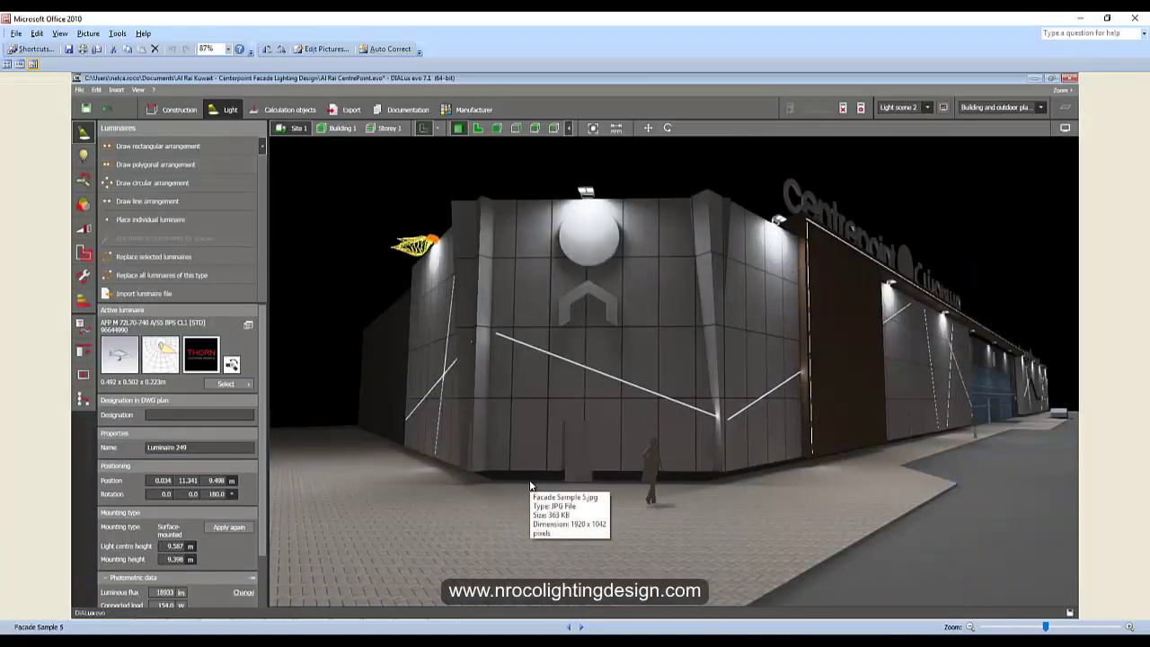
Advance from Facade Sample 5 to the false-colour vista 1 evaluation render
{"action": "key", "text": "Right"}
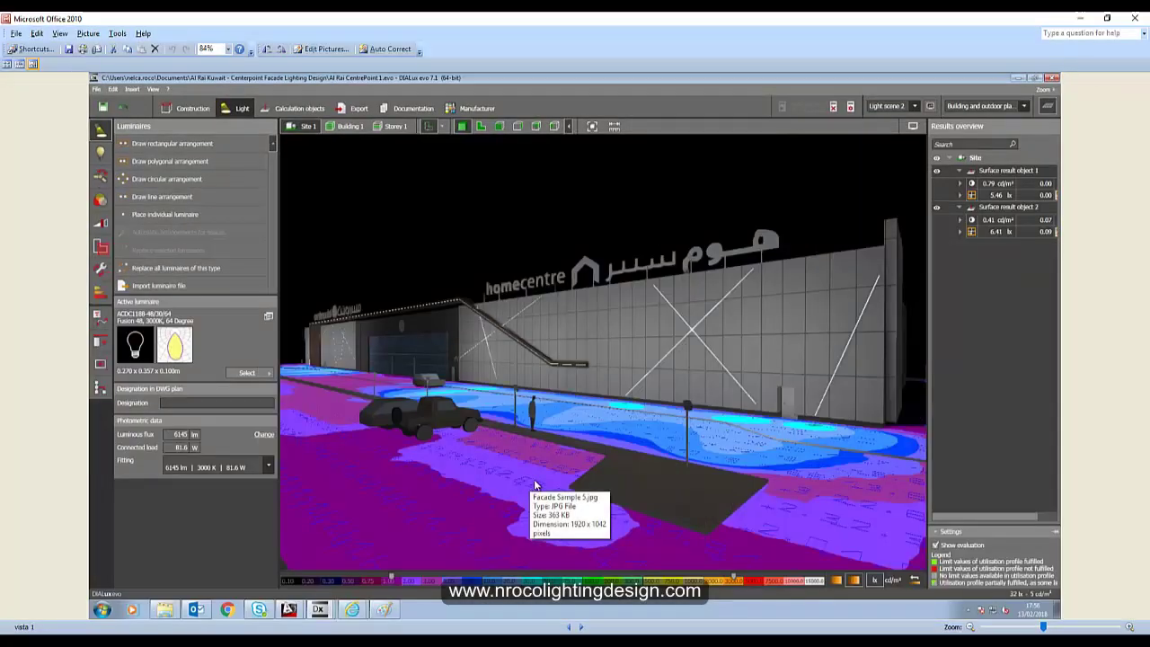